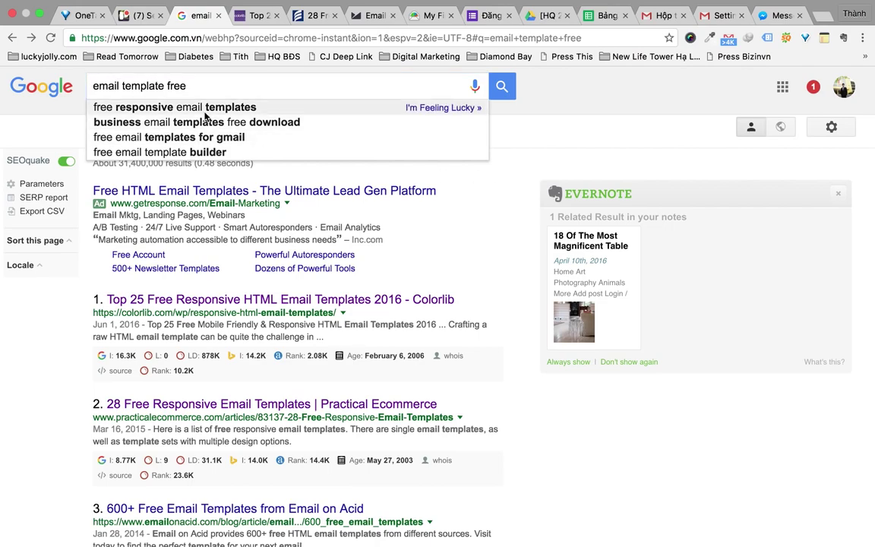
Search 'free responsive email templates' and open Template Builder from Practical Ecommerce's 28-template list
left_click(182, 112)
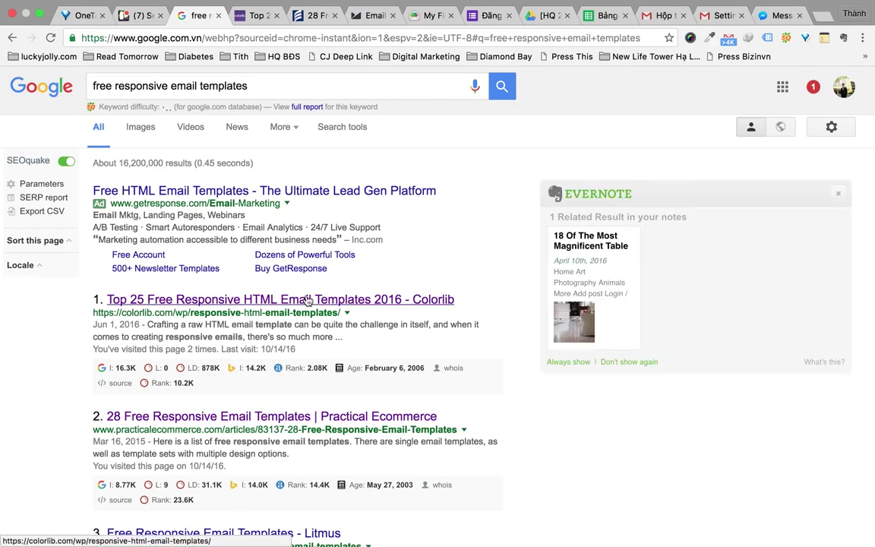
key("ctrl+Tab")
key("ctrl+Tab")
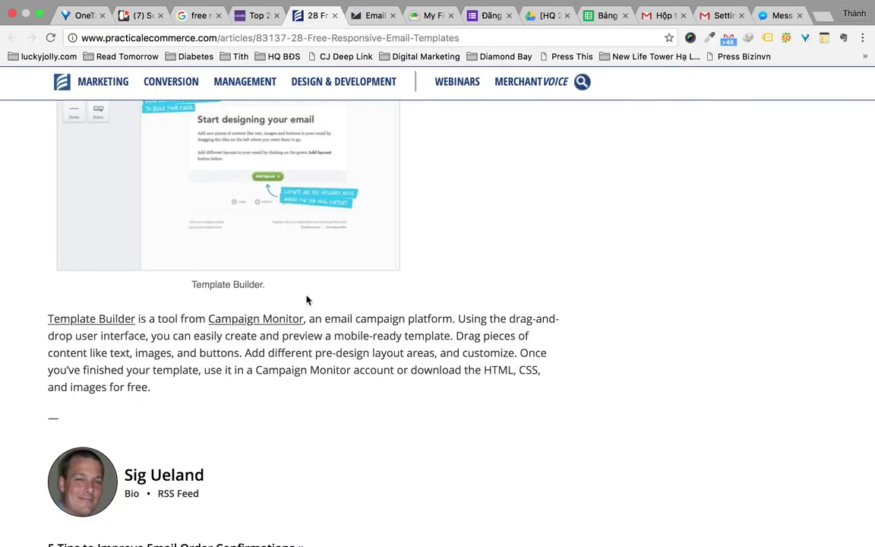
scroll(437, 348, "up", 5)
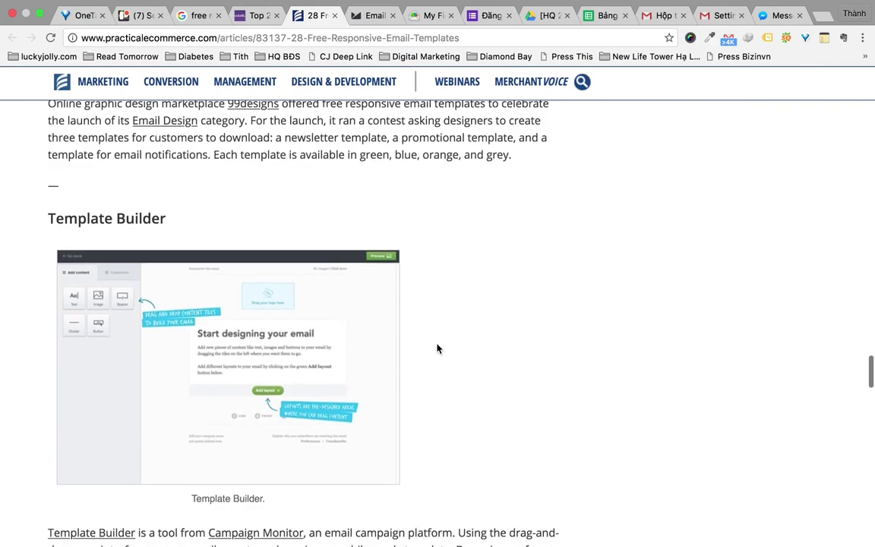
scroll(437, 348, "down", 5)
scroll(437, 348, "up", 3)
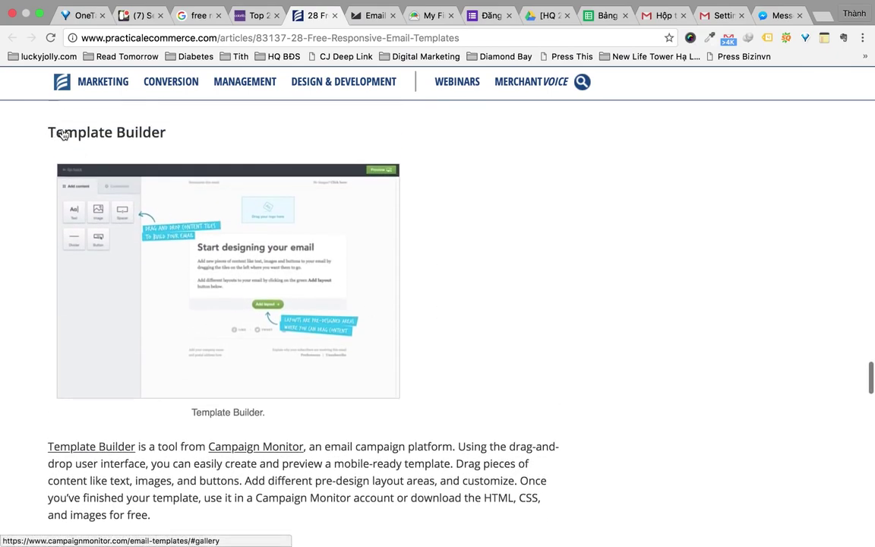
scroll(117, 475, "down", 2)
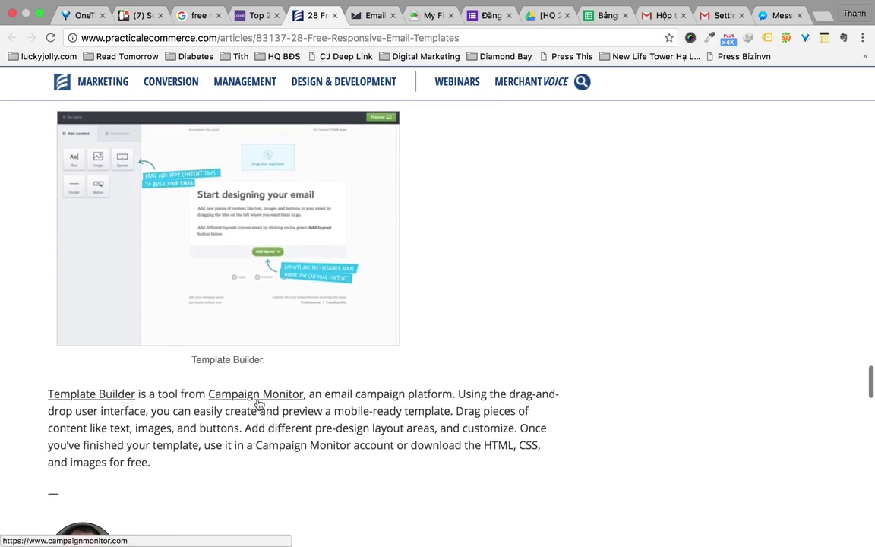
left_click(121, 395)
Start a new email from the PowerGym template (13-the-blueprint-3) in the gallery
scroll(313, 278, "up", 5)
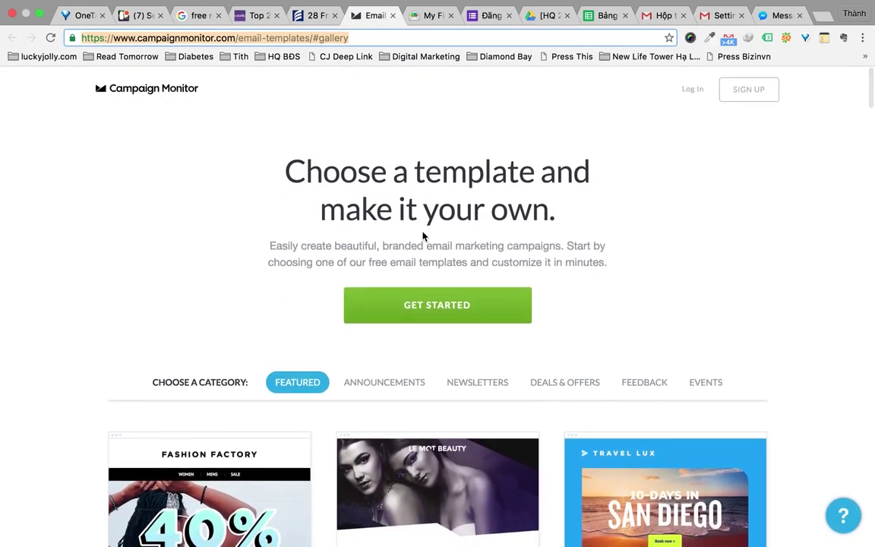
scroll(423, 237, "down", 4)
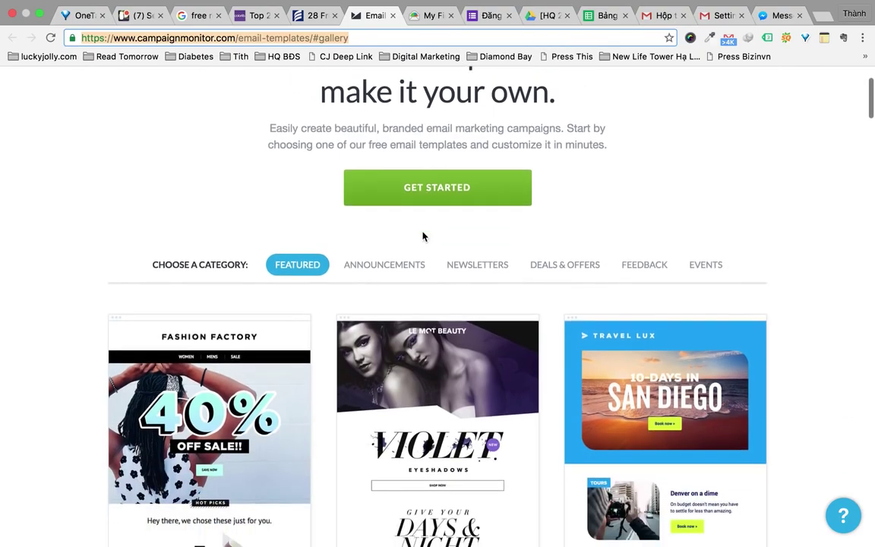
scroll(862, 383, "down", 15)
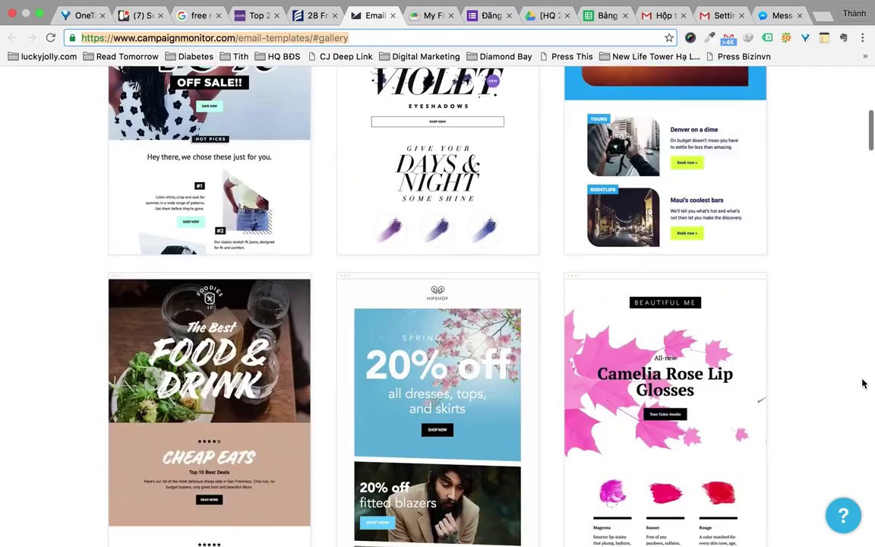
scroll(862, 384, "down", 20)
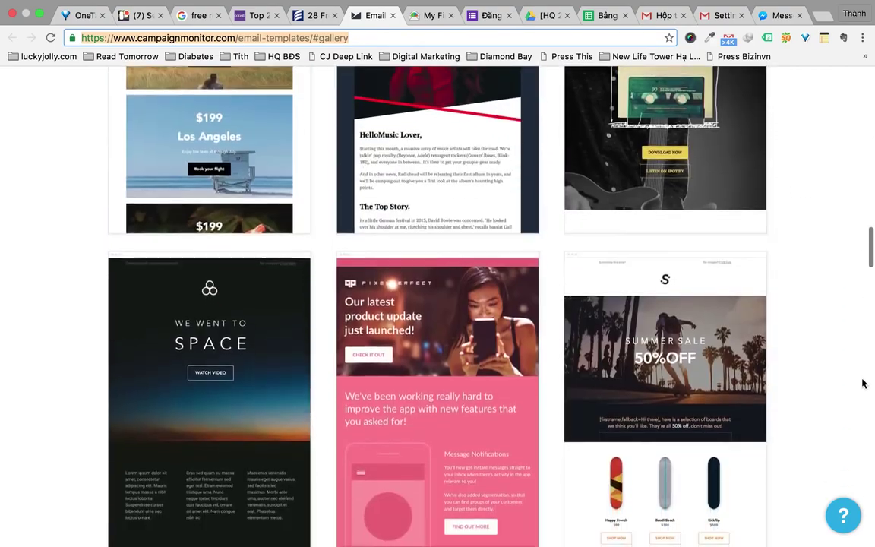
scroll(863, 381, "down", 9)
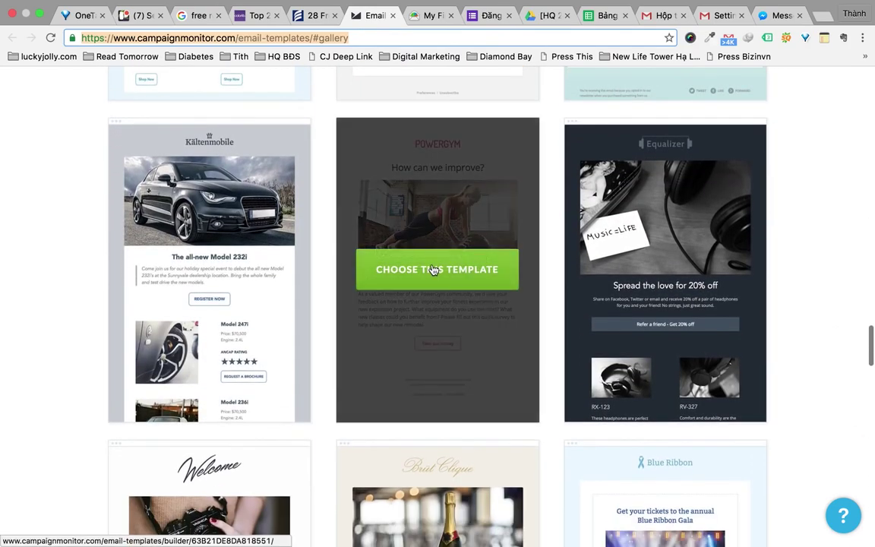
mouse_move(439, 336)
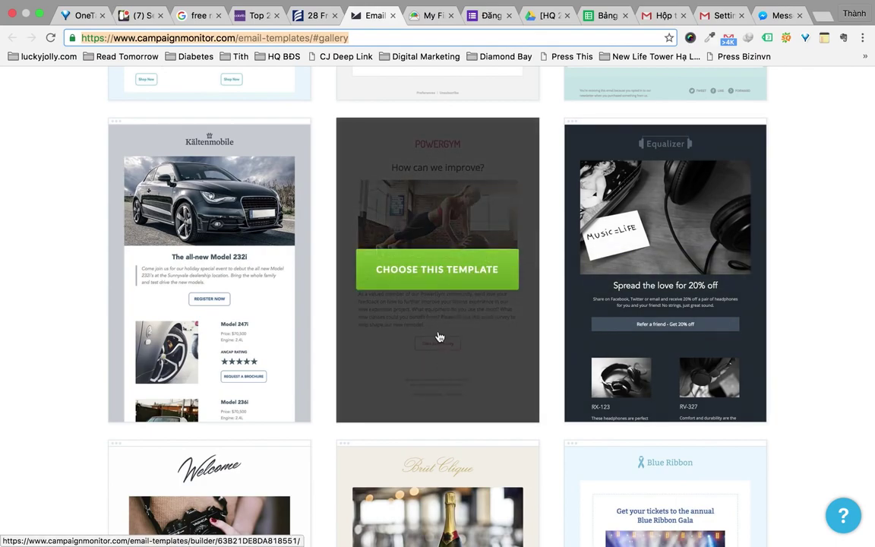
left_click(429, 283)
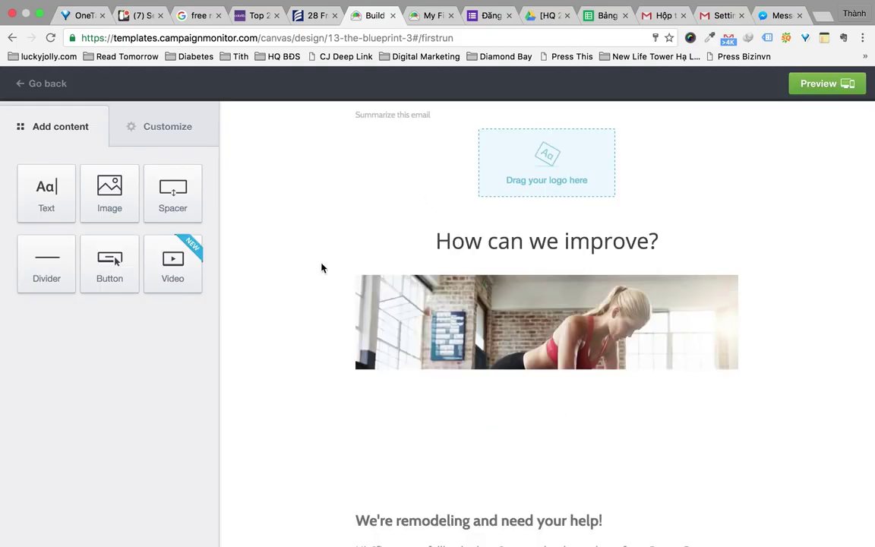
scroll(321, 268, "down", 2)
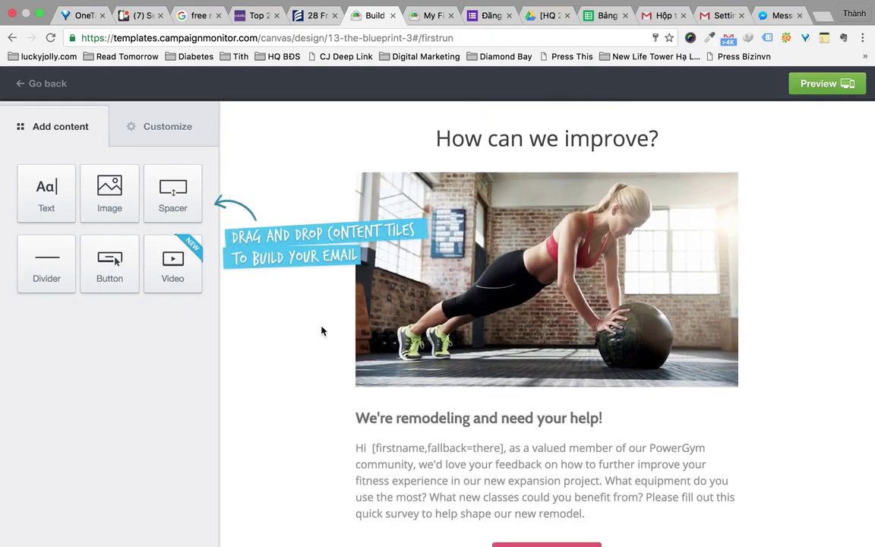
scroll(322, 328, "up", 2)
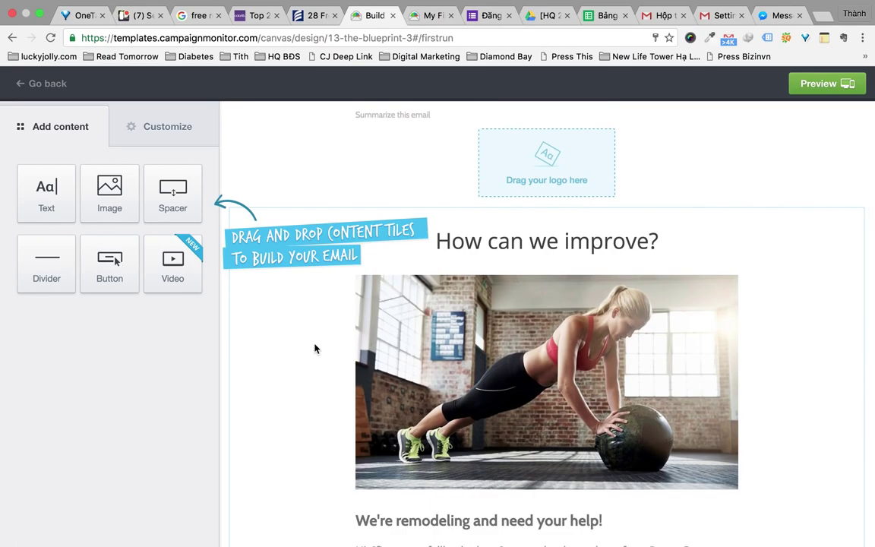
scroll(662, 294, "down", 5)
scroll(662, 293, "up", 5)
scroll(662, 294, "down", 5)
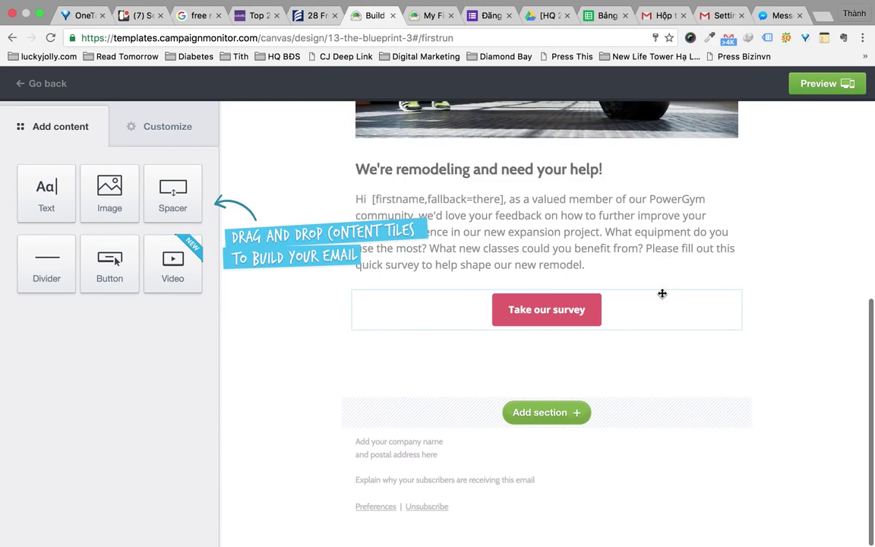
scroll(663, 293, "up", 5)
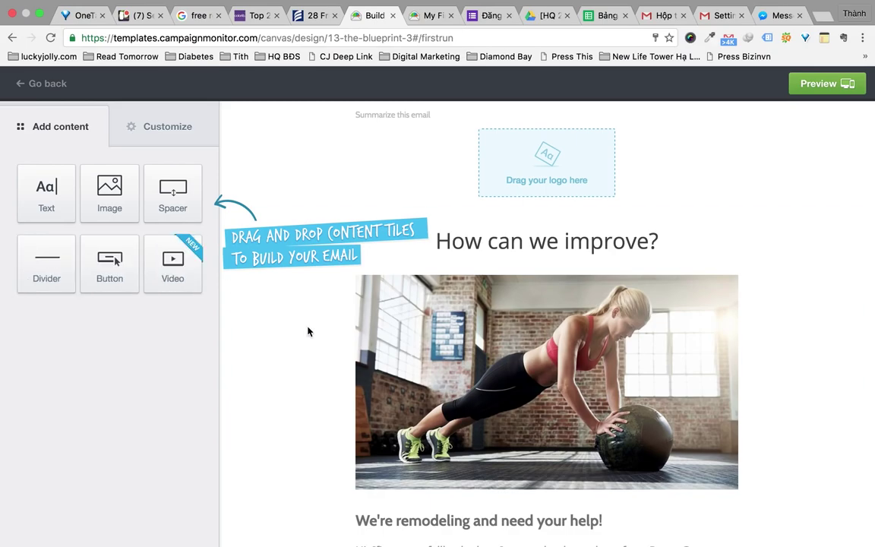
Inspect the logo customization settings, then go back to the content block list
left_click(163, 143)
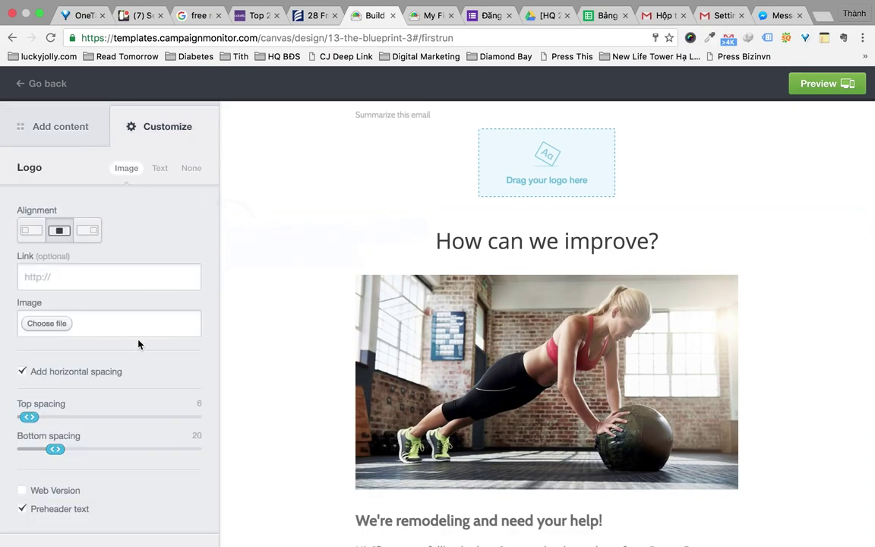
scroll(139, 344, "down", 3)
scroll(139, 344, "up", 3)
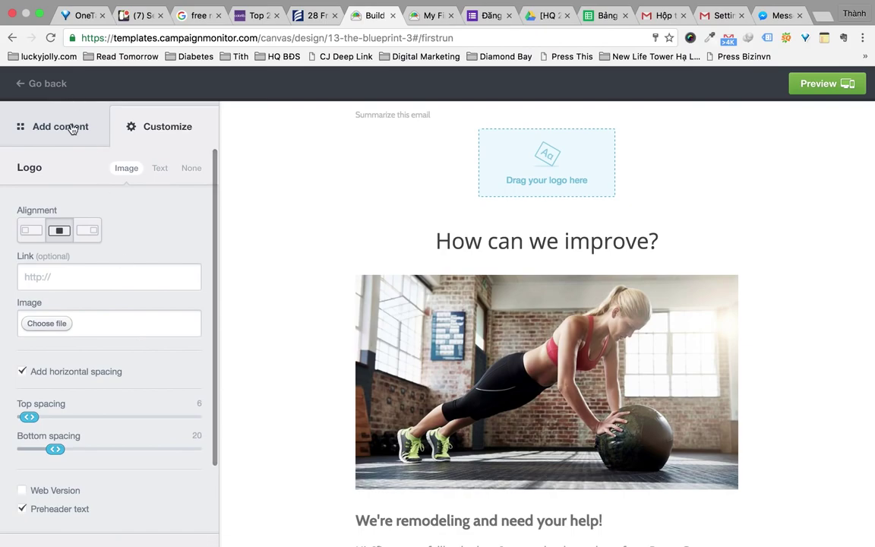
left_click(65, 127)
scroll(479, 287, "down", 4)
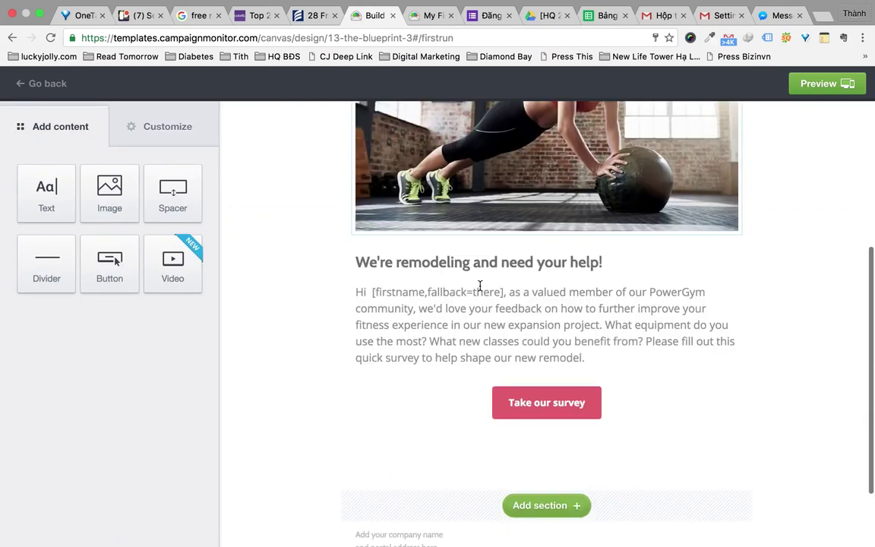
scroll(479, 287, "up", 4)
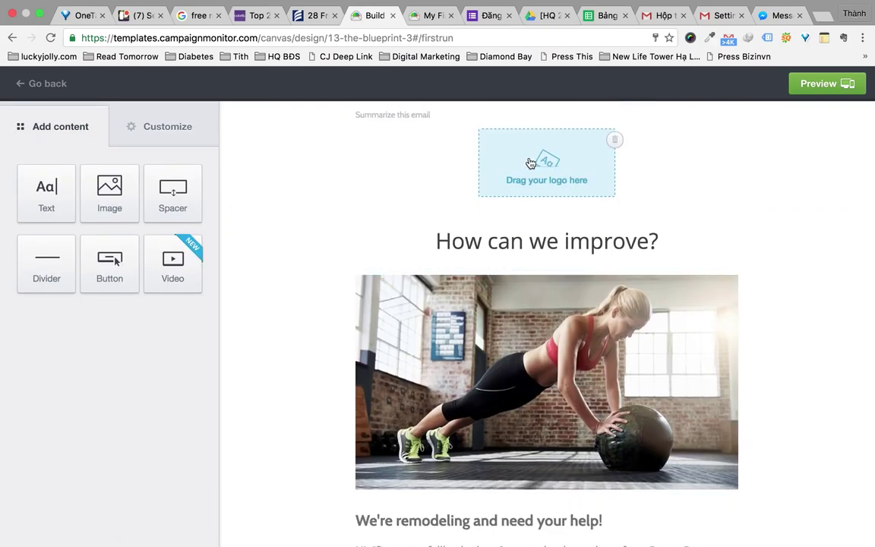
Upload logo Hoi quan-01.png into the header logo spot at 168 x 119
left_click(537, 182)
scroll(425, 119, "down", 2)
scroll(572, 168, "down", 2)
left_click(241, 129)
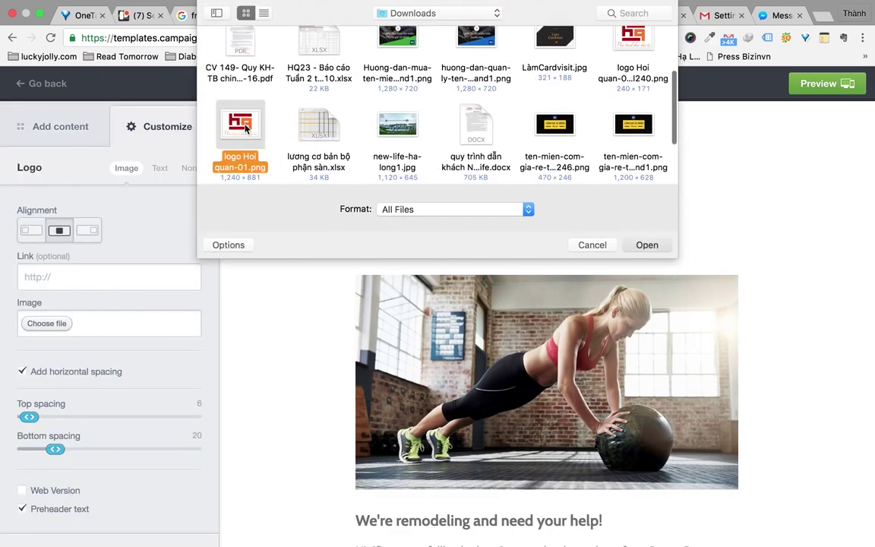
left_click(646, 245)
scroll(497, 312, "down", 2)
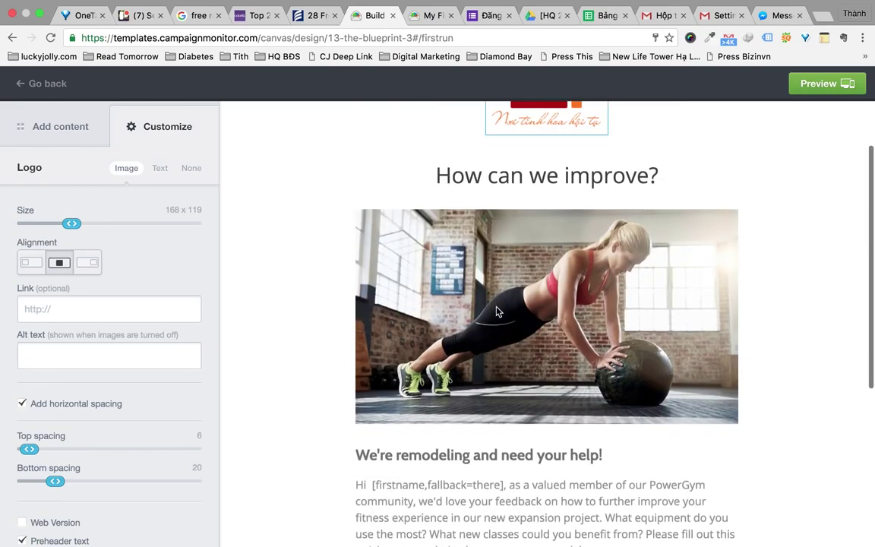
left_click(562, 282)
Replace the gym photo with new-life-ha-long1.jpg
left_click(146, 174)
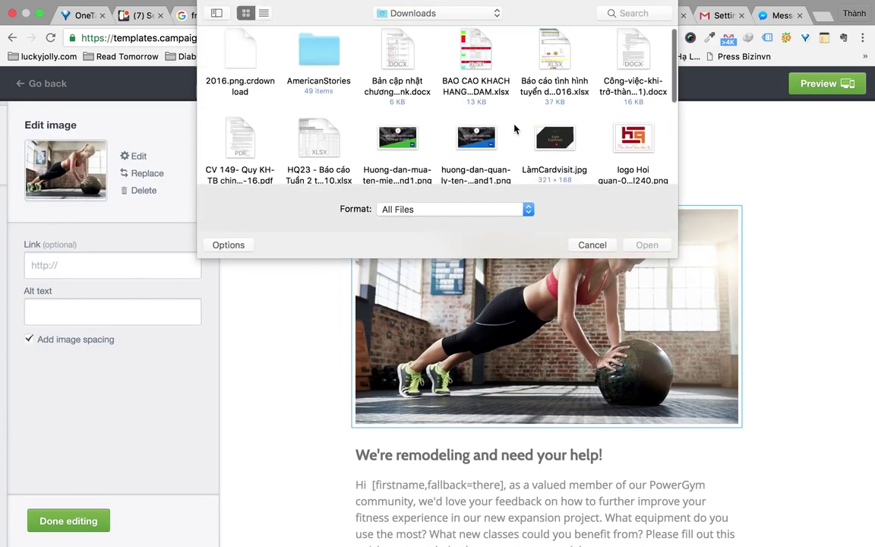
scroll(514, 129, "down", 3)
double_click(399, 143)
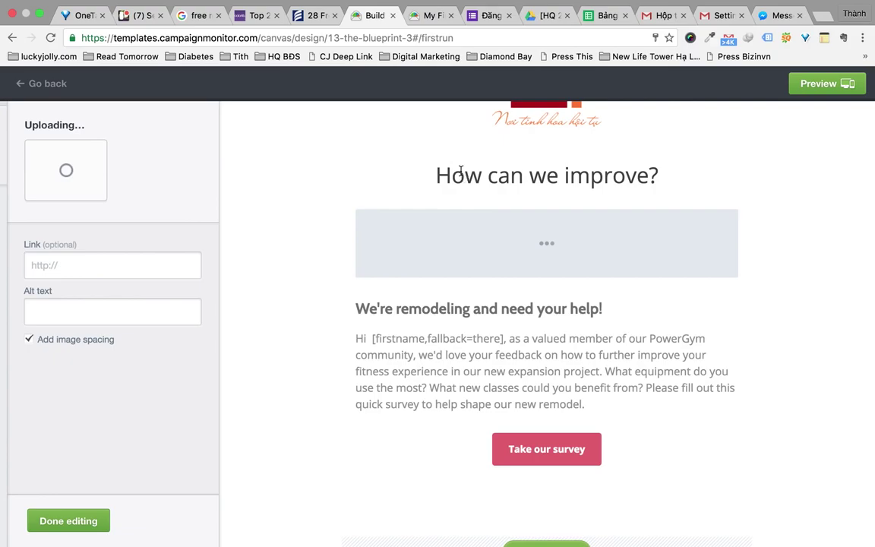
Delete the 'How can we improve?' heading
left_click(550, 176)
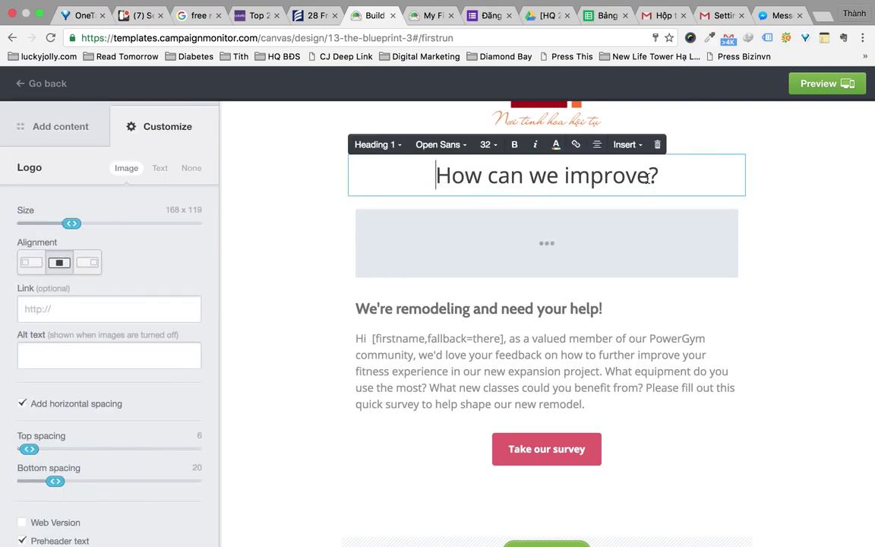
left_click(658, 144)
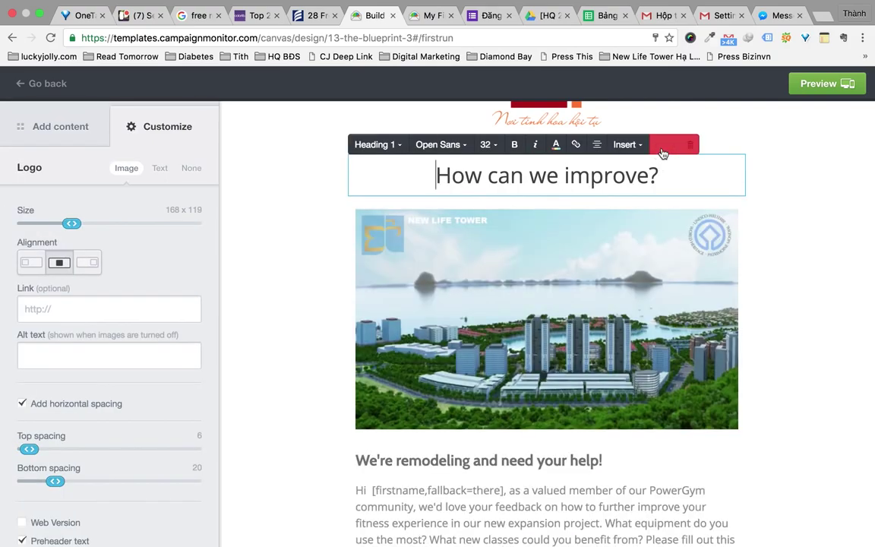
left_click(703, 148)
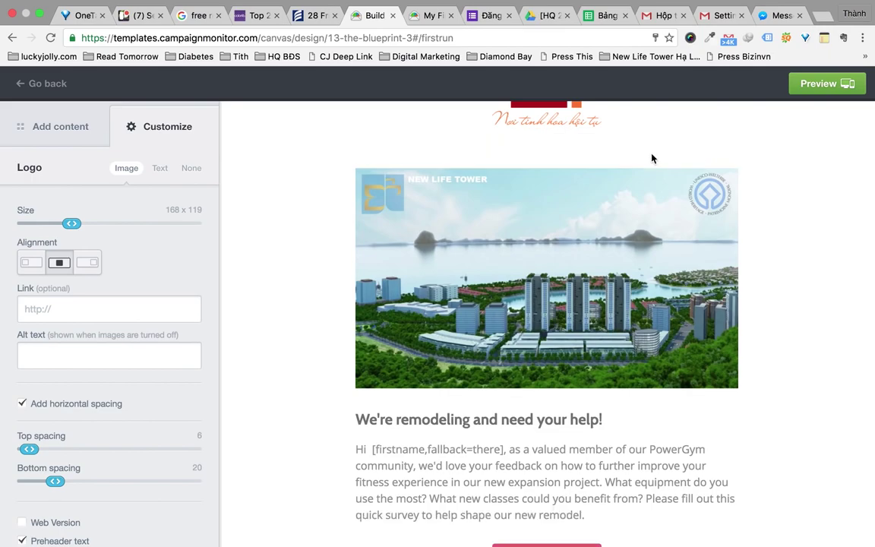
scroll(423, 249, "down", 2)
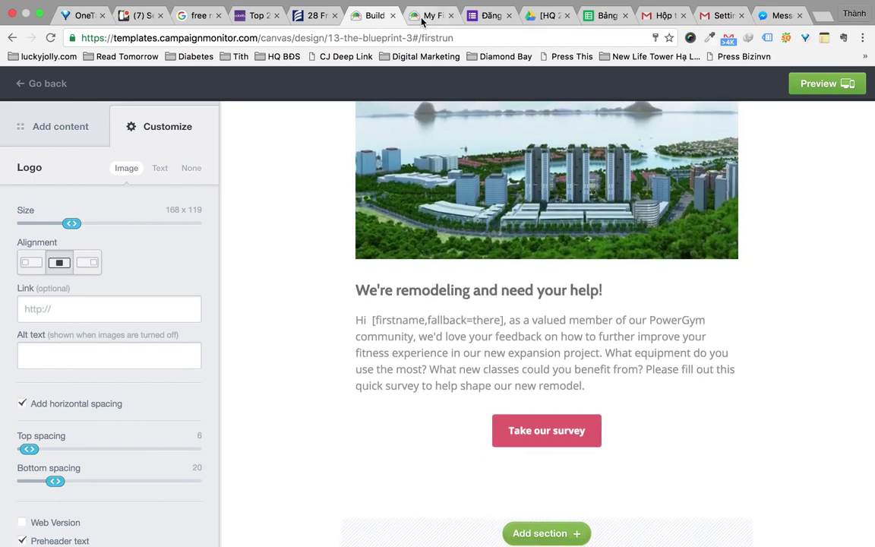
Copy the email text, from 'Chào anh/chị XXXX,' to the closing paragraph, from the My First Campaign preview
scroll(424, 23, "down", 2)
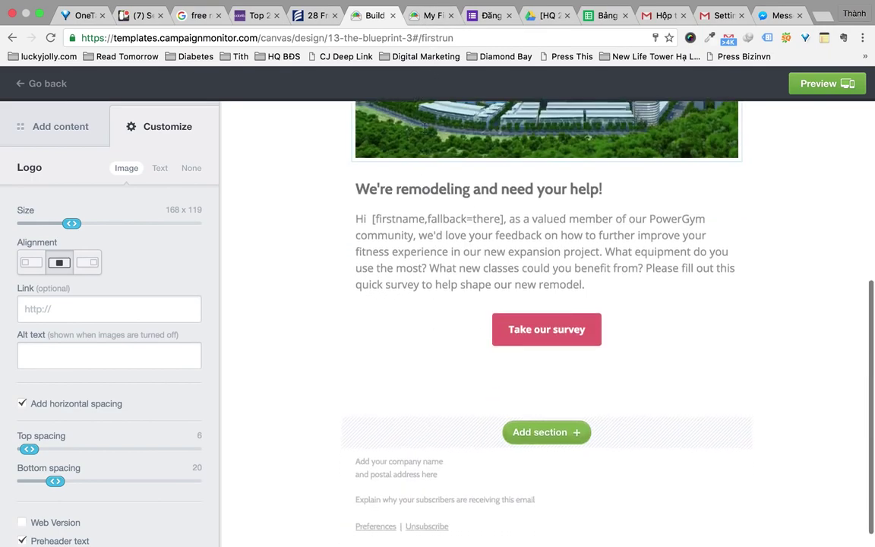
left_click(429, 15)
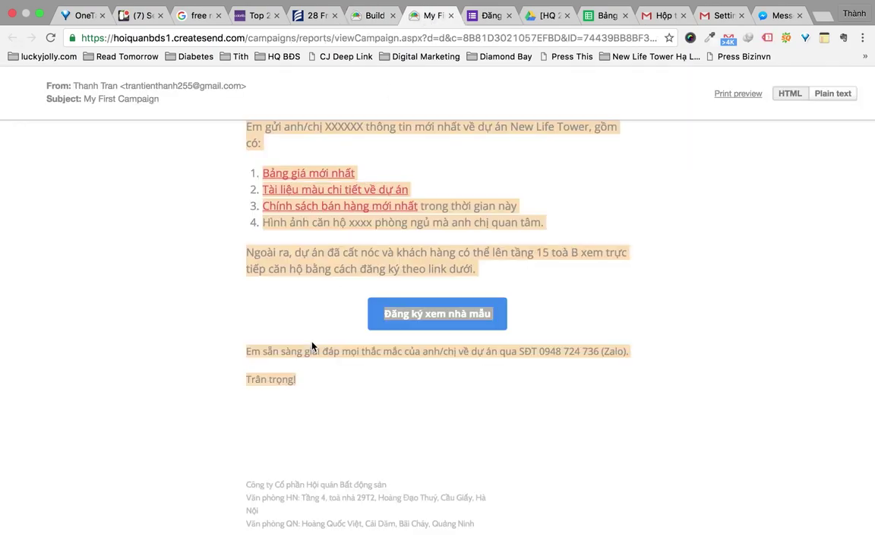
scroll(312, 346, "down", 1)
scroll(311, 346, "up", 3)
left_click(260, 271)
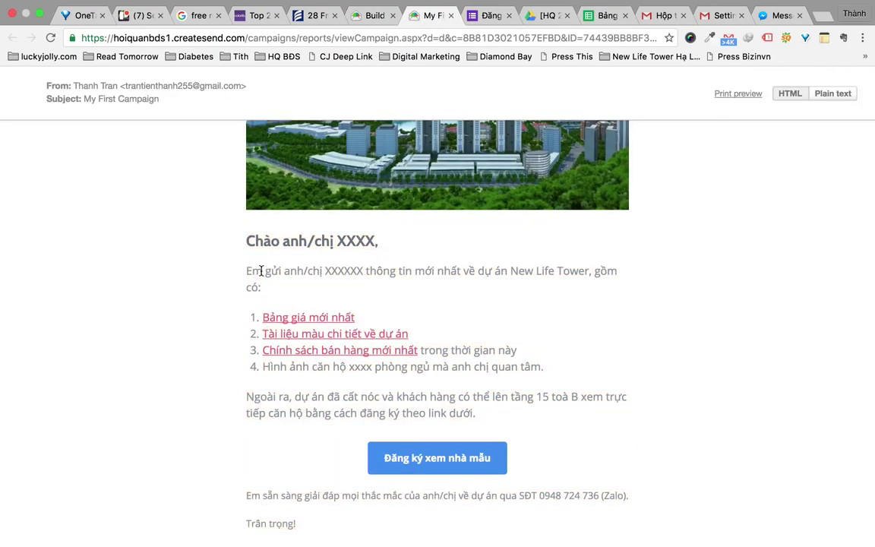
left_click_drag(248, 240, 387, 236)
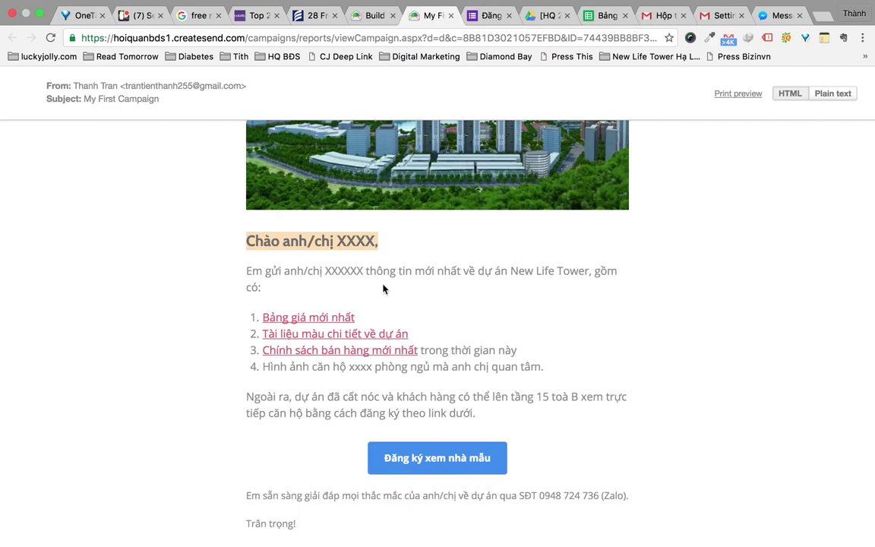
key("ctrl+shift+Tab")
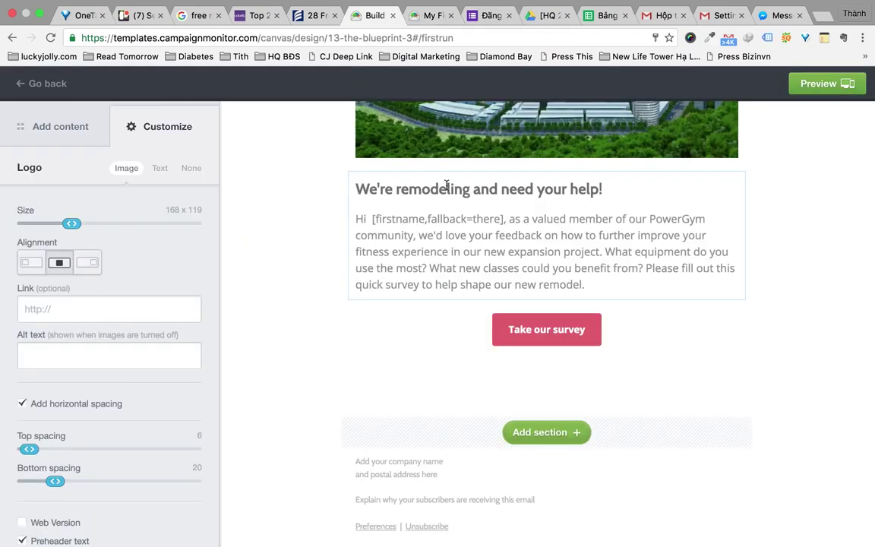
key("ctrl+Tab")
left_click(513, 417, "shift")
key("ctrl+c")
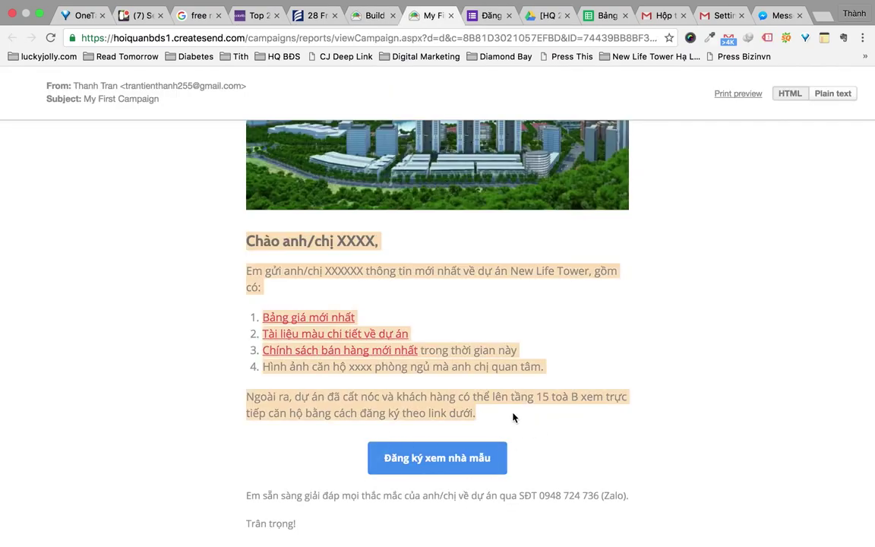
Replace the template's remodeling text block with the copied Vietnamese New Life Tower message
key("ctrl+shift+Tab")
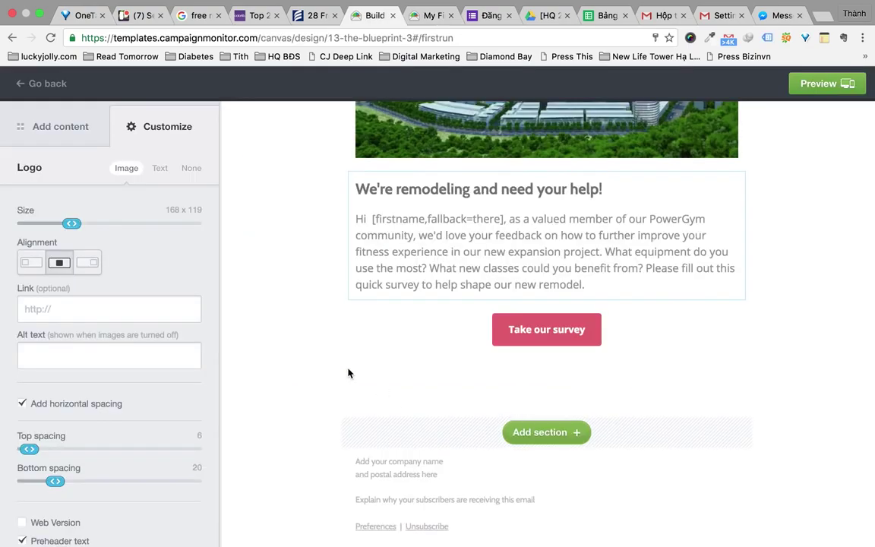
left_click(427, 254)
key("ctrl+a")
key("ctrl+v")
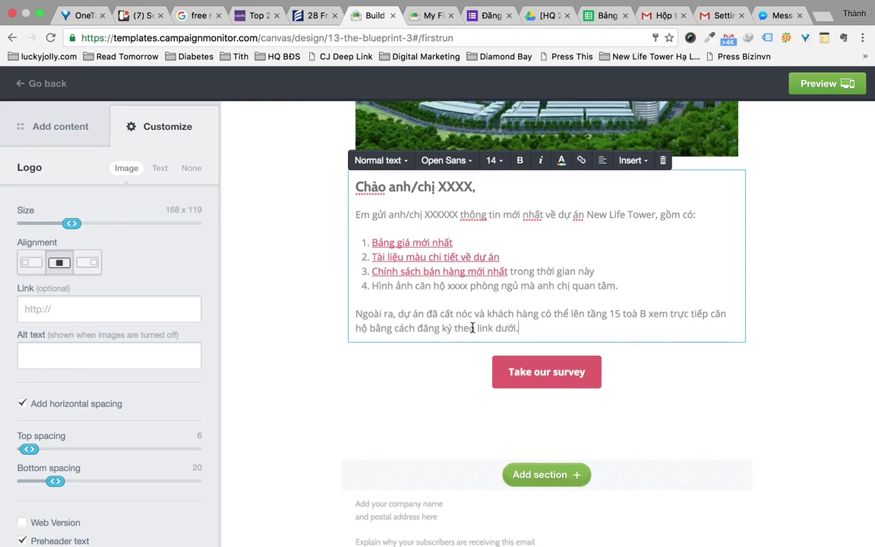
scroll(471, 325, "down", 1)
left_click(412, 225)
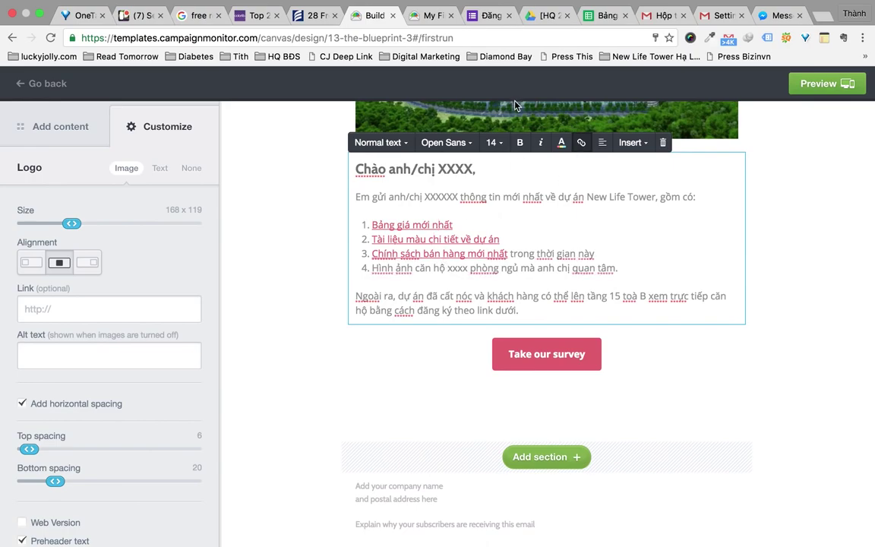
left_click(609, 13)
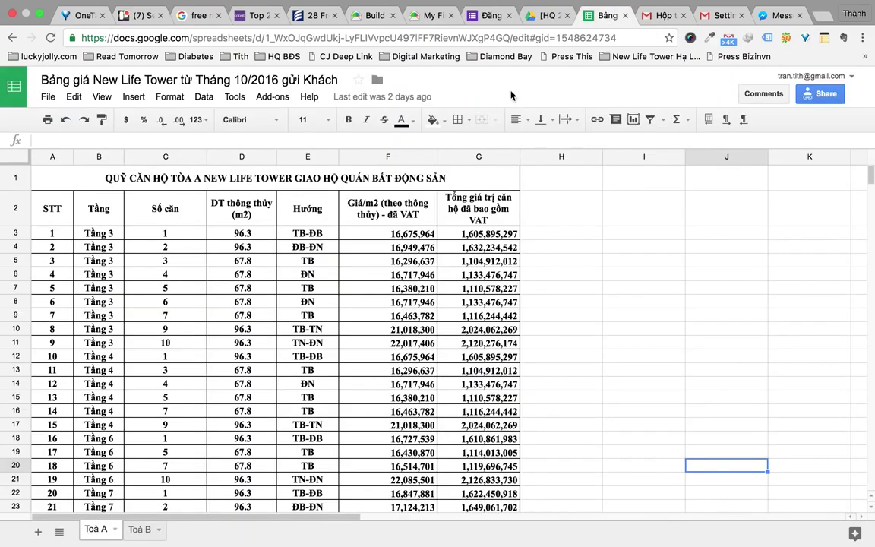
Copy the price sheet's view-only share link and return to the template editor
left_click(820, 94)
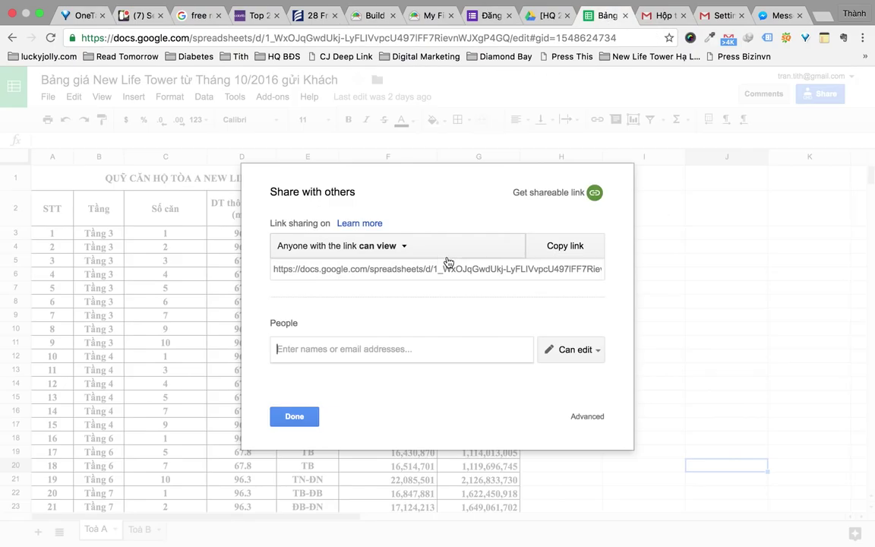
left_click(555, 255)
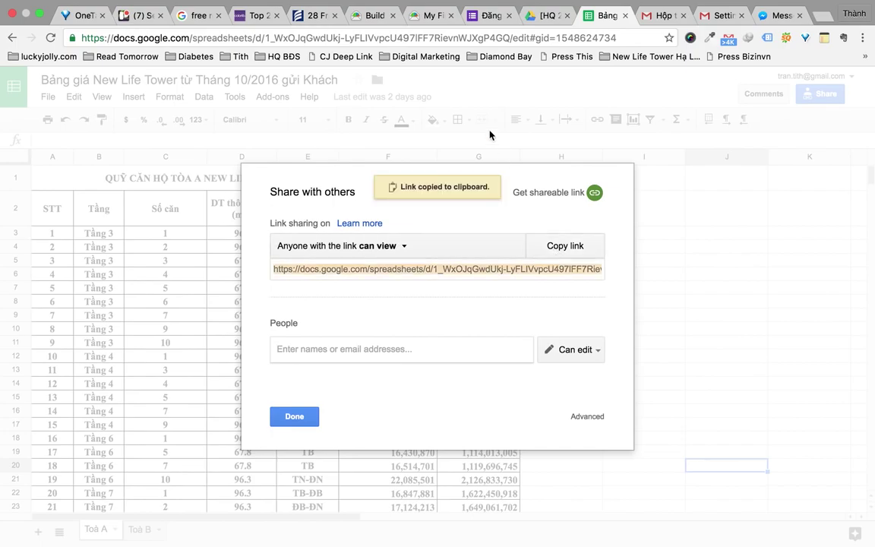
left_click(486, 15)
left_click(317, 18)
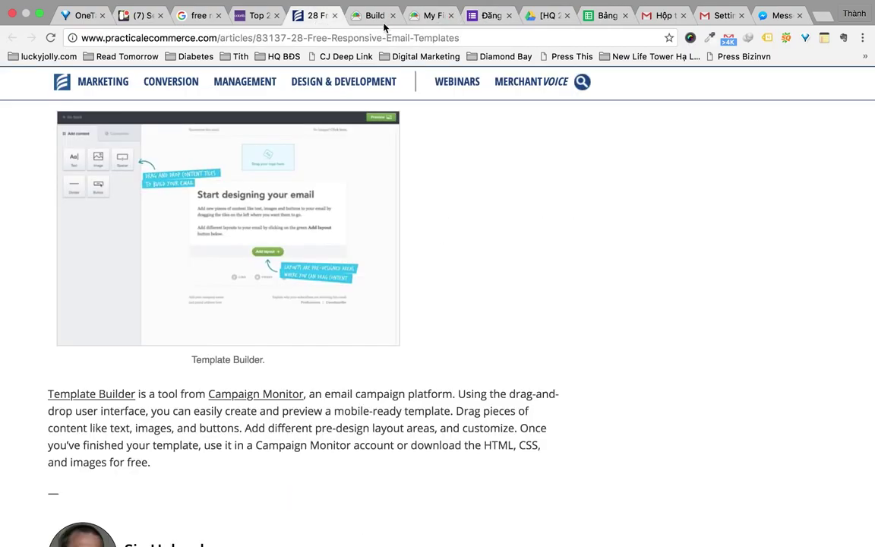
left_click(426, 19)
left_click(373, 18)
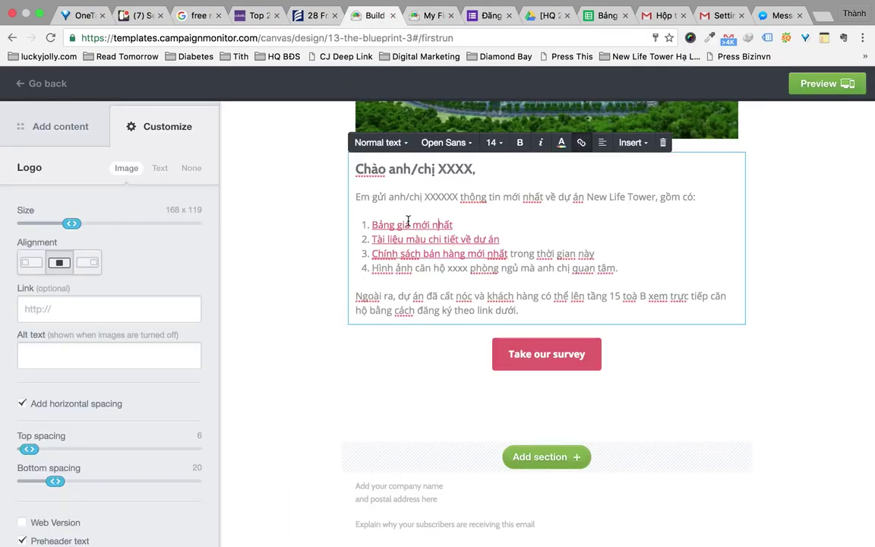
Remove the existing link from the 'Bảng giá mới nhất' list item
left_click(581, 142)
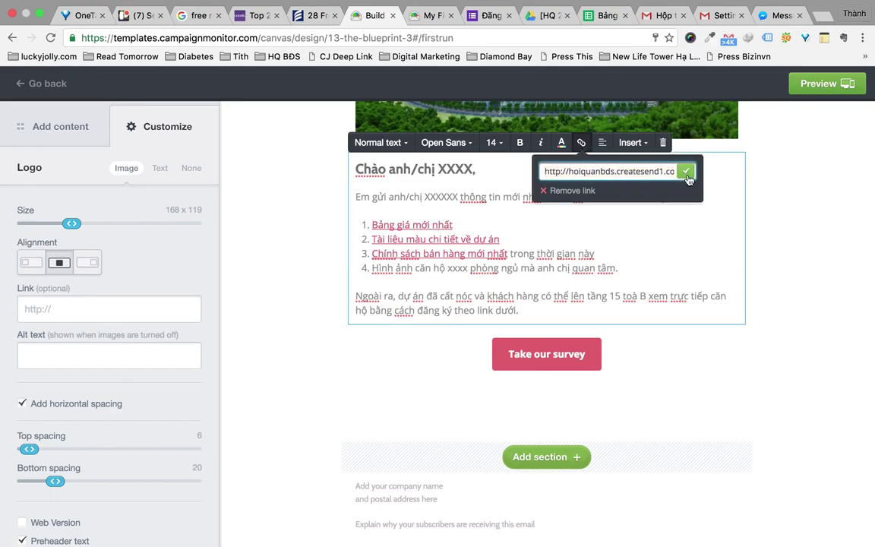
left_click(395, 199)
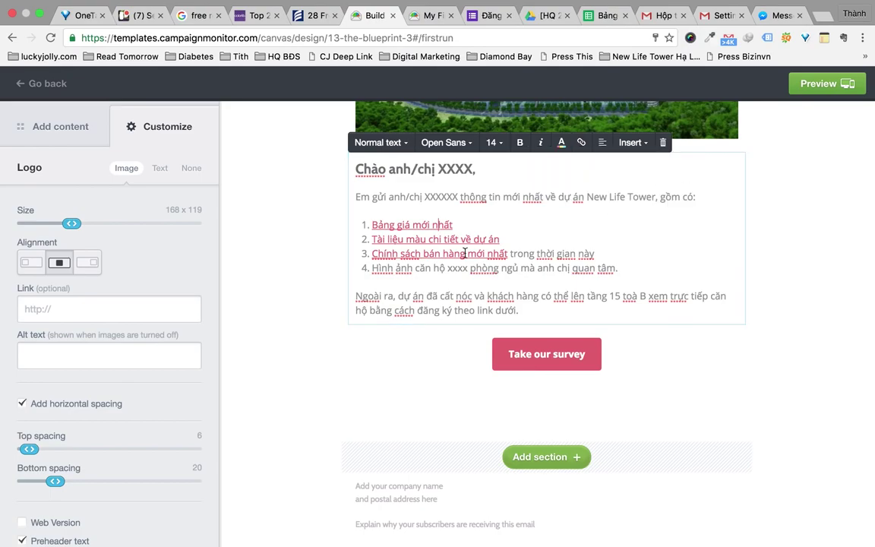
left_click(581, 142)
left_click(559, 192)
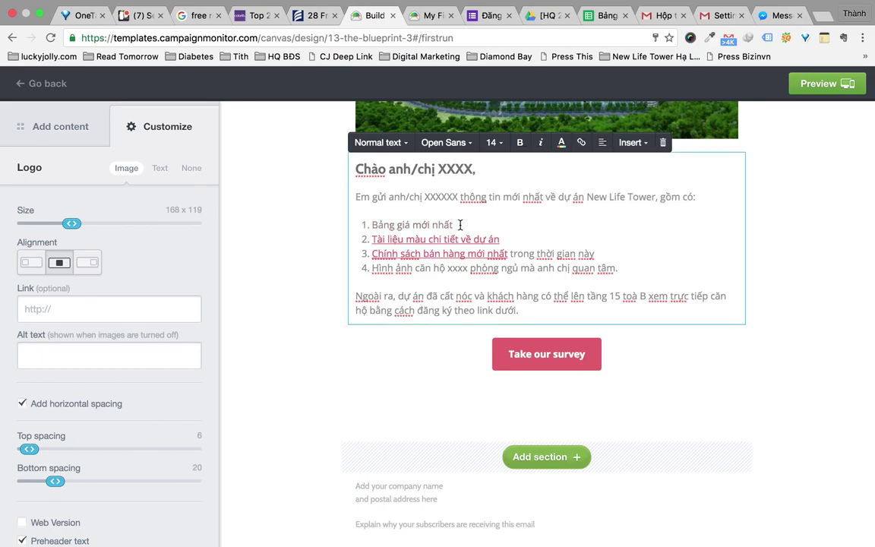
Link 'Bảng giá mới nhất' to the pasted price sheet share link
triple_click(460, 225)
left_click(581, 145)
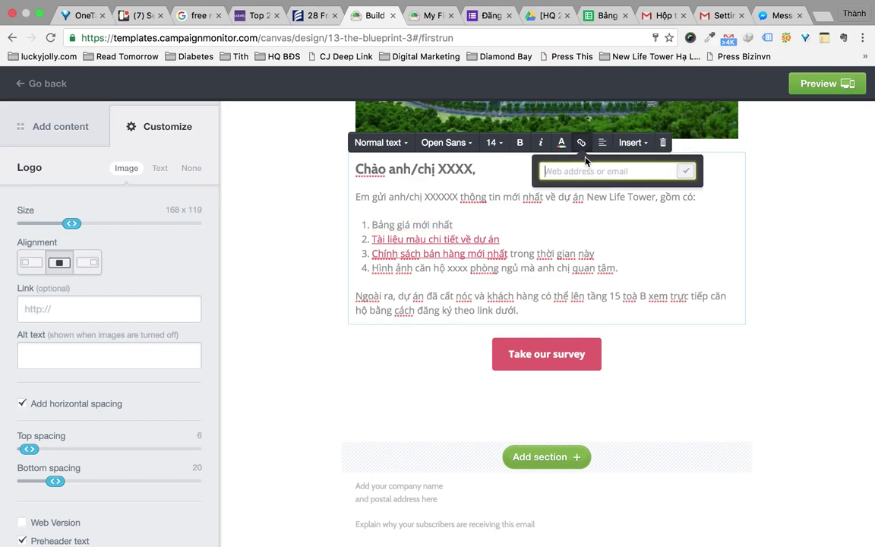
key("super+v")
left_click(686, 174)
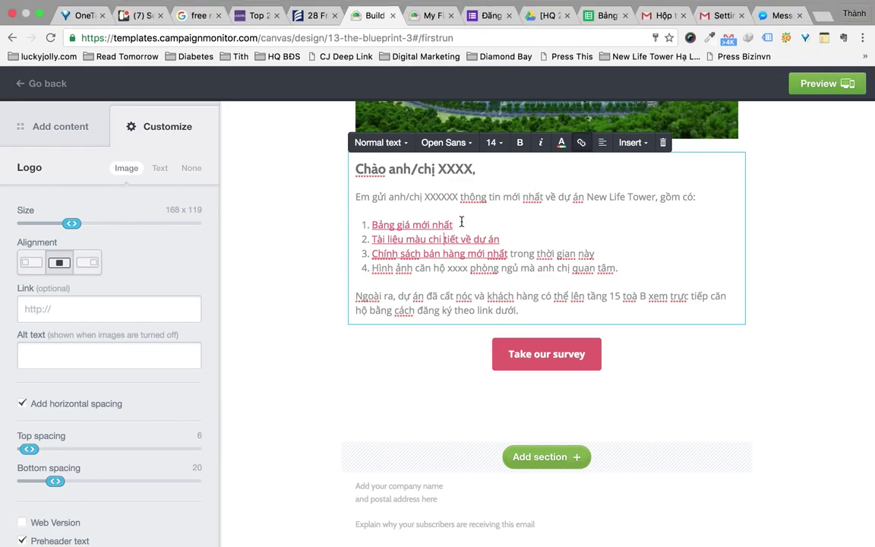
left_click(551, 16)
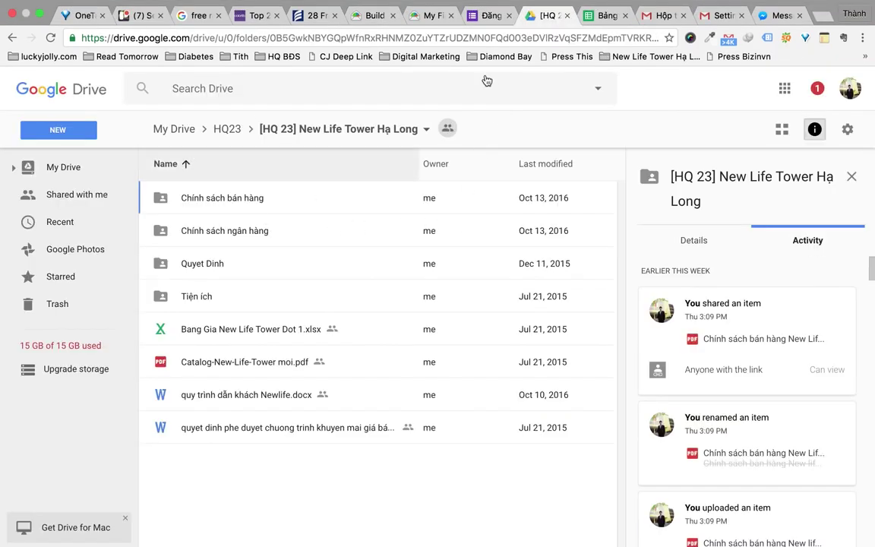
Copy the view-only share link for Catalog-New-Life-Tower moi.pdf in Drive
left_click(272, 363)
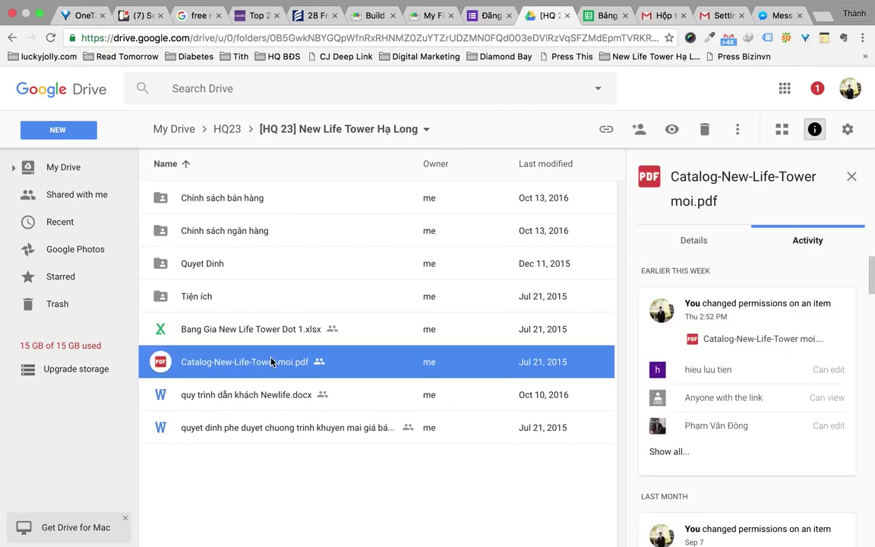
right_click(276, 362)
left_click(351, 311)
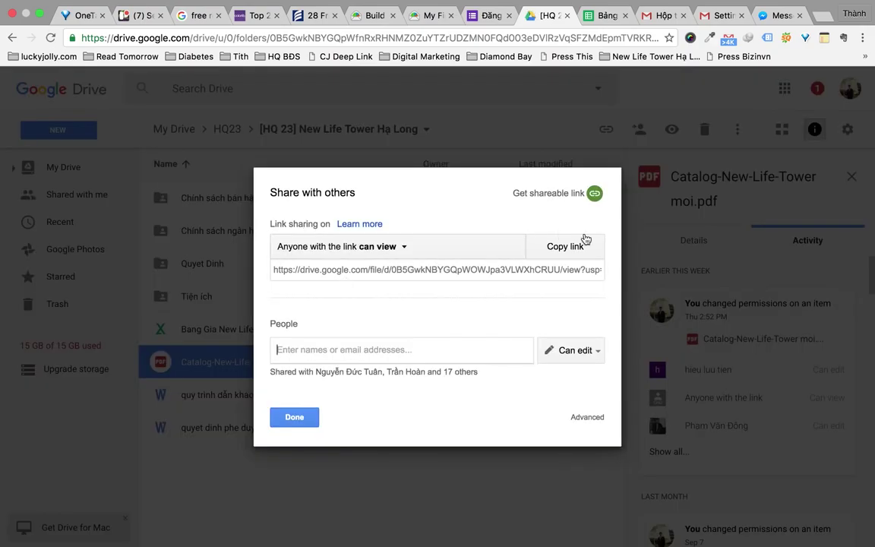
left_click(572, 253)
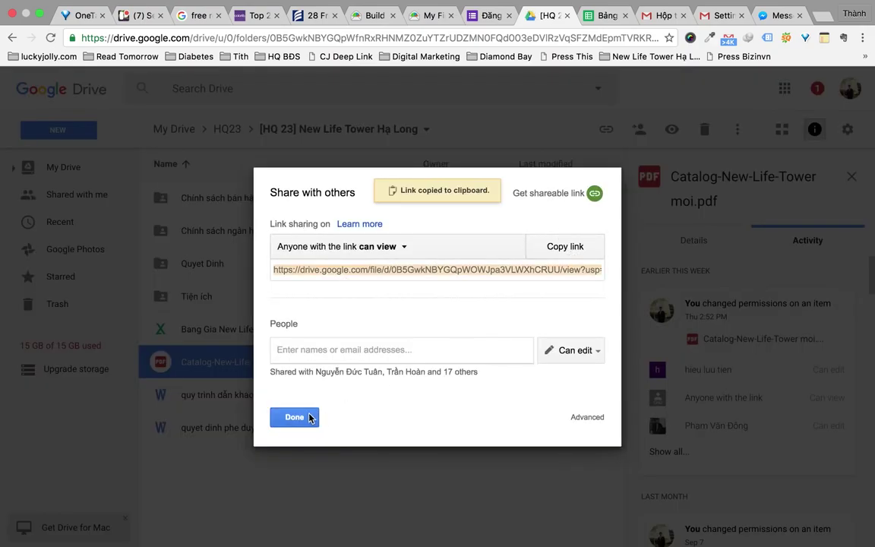
left_click(300, 417)
key("ctrl+shift+Tab")
key("ctrl+shift+Tab")
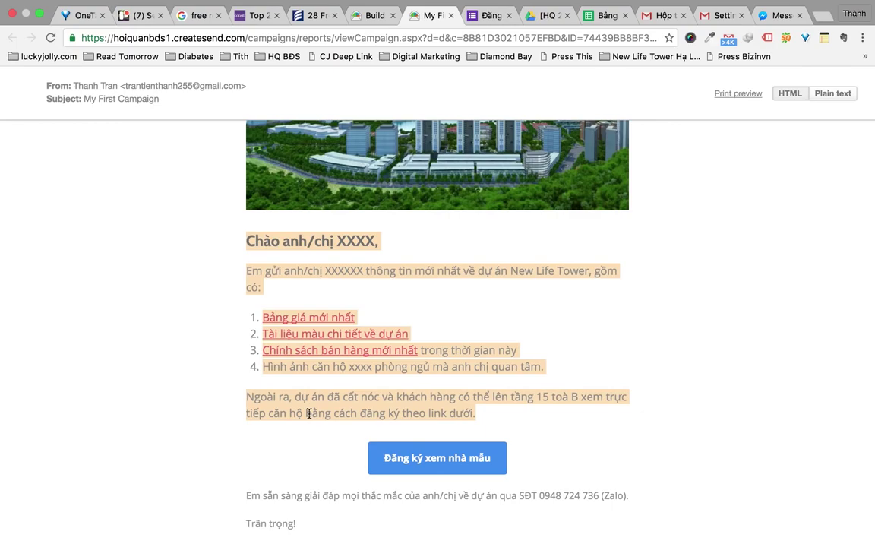
Clear the old link from the 'Tài liệu màu chi tiết về dự án' list item
left_click(365, 18)
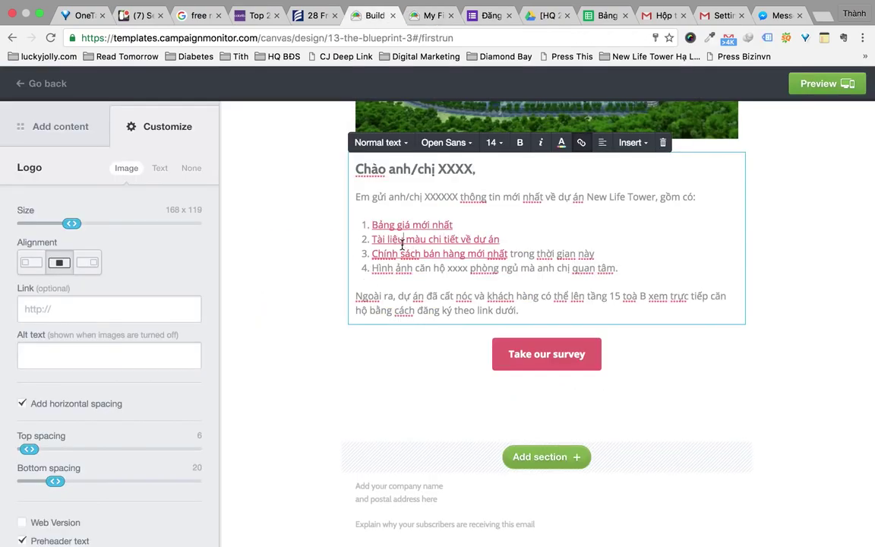
left_click_drag(373, 242, 500, 238)
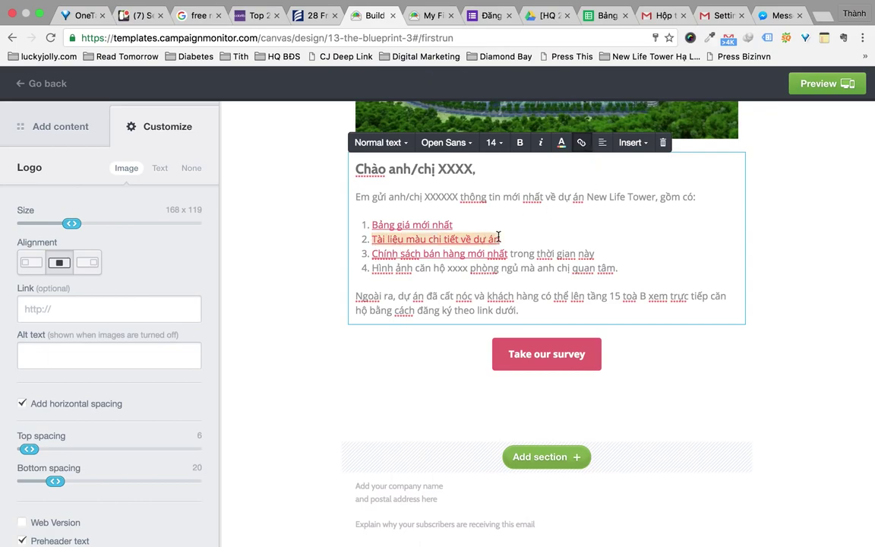
left_click(582, 142)
left_click(577, 190)
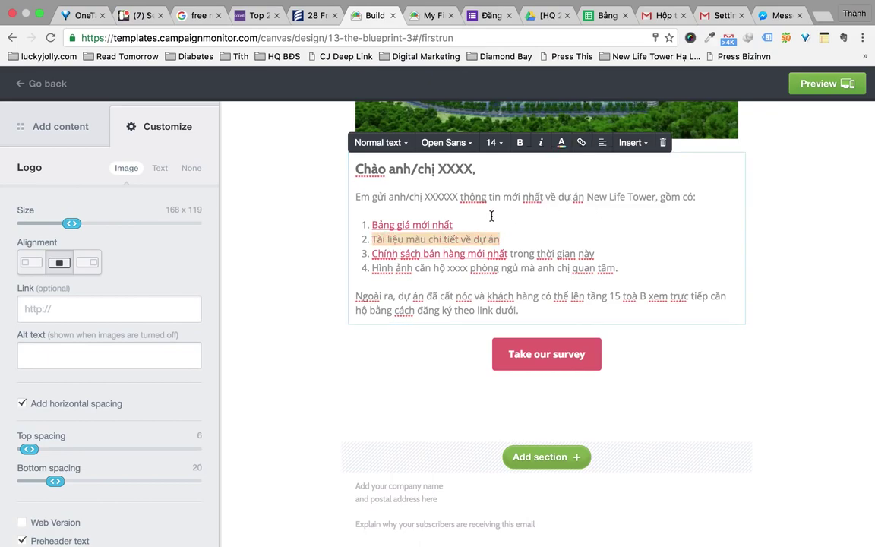
Link that item to the catalog PDF's share link, then open Drive's Chính sách bán hàng folder
left_click(581, 142)
key("ctrl+v")
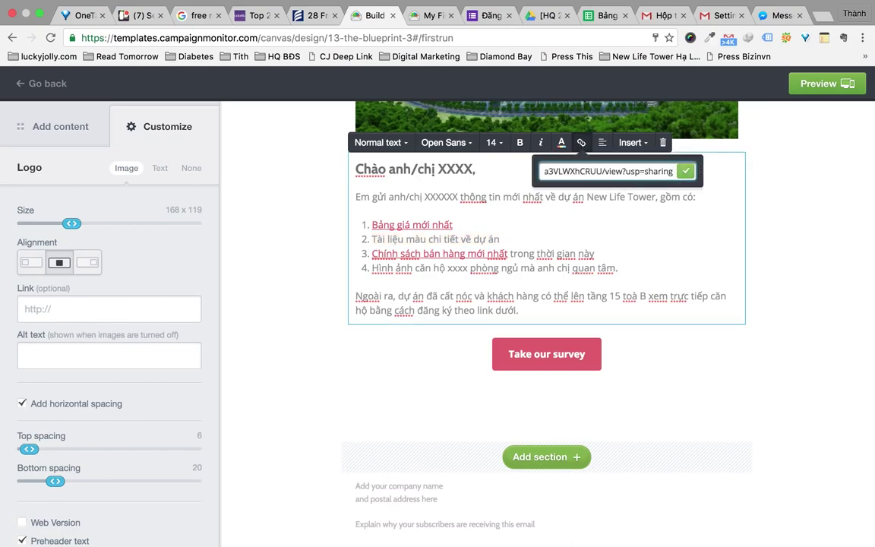
left_click(685, 171)
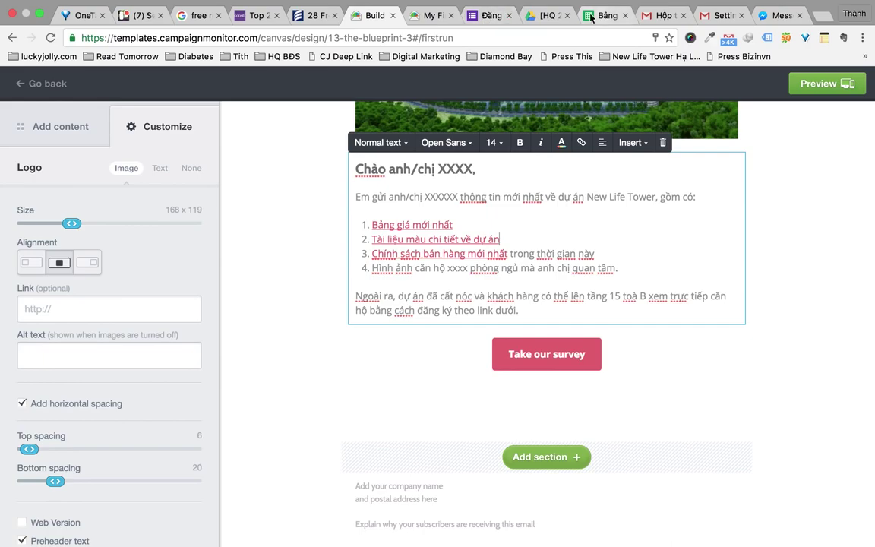
left_click(550, 15)
double_click(311, 199)
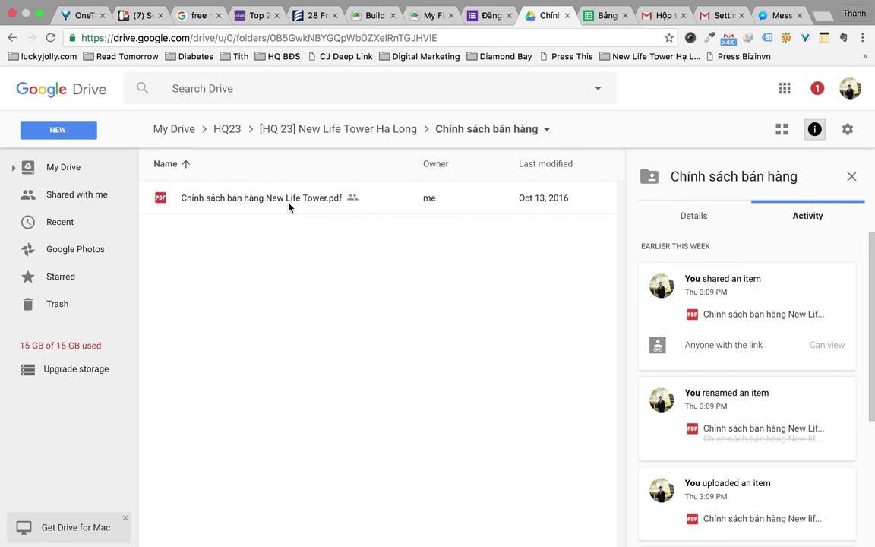
Copy the share link for 'Chính sách bán hàng New Life Tower.pdf' and return to the editor
right_click(289, 206)
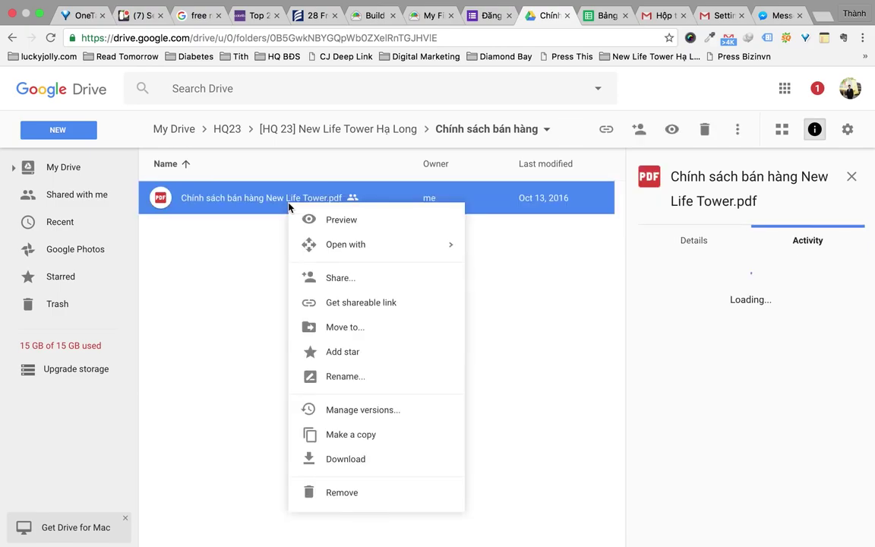
left_click(372, 280)
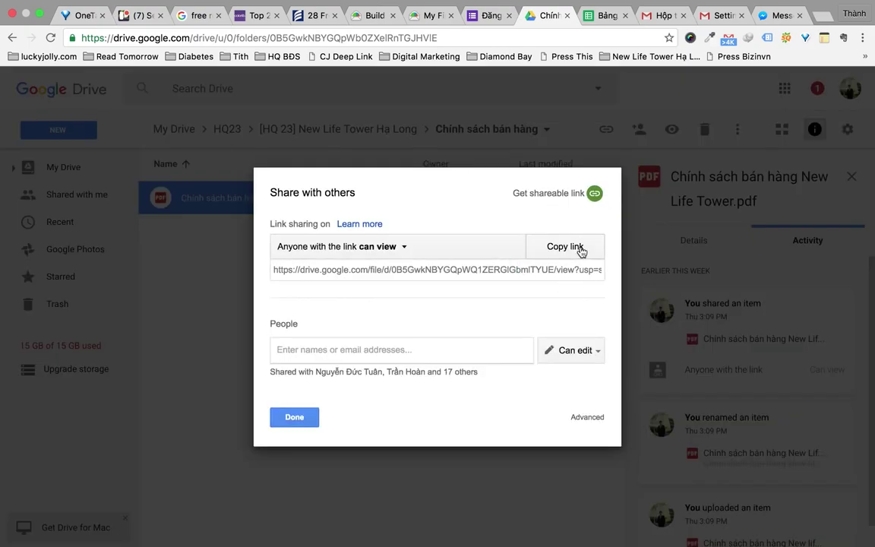
left_click(575, 249)
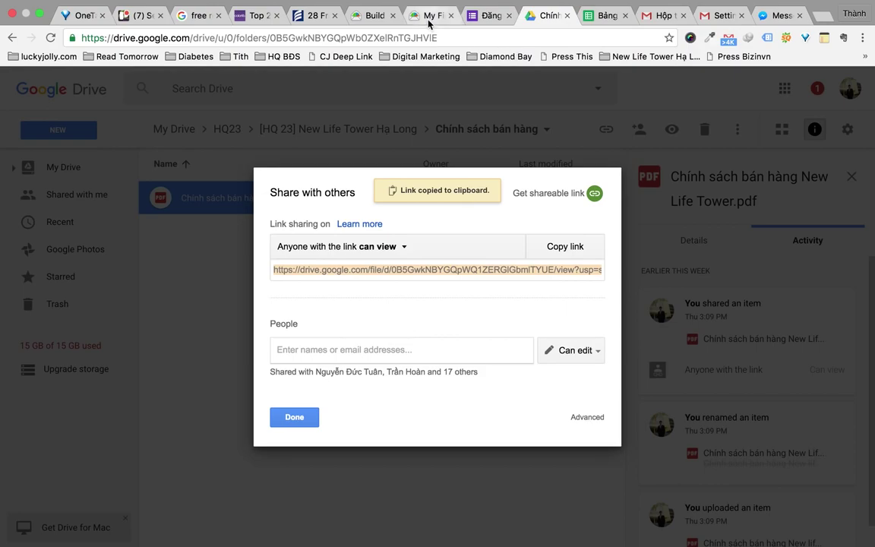
left_click(374, 16)
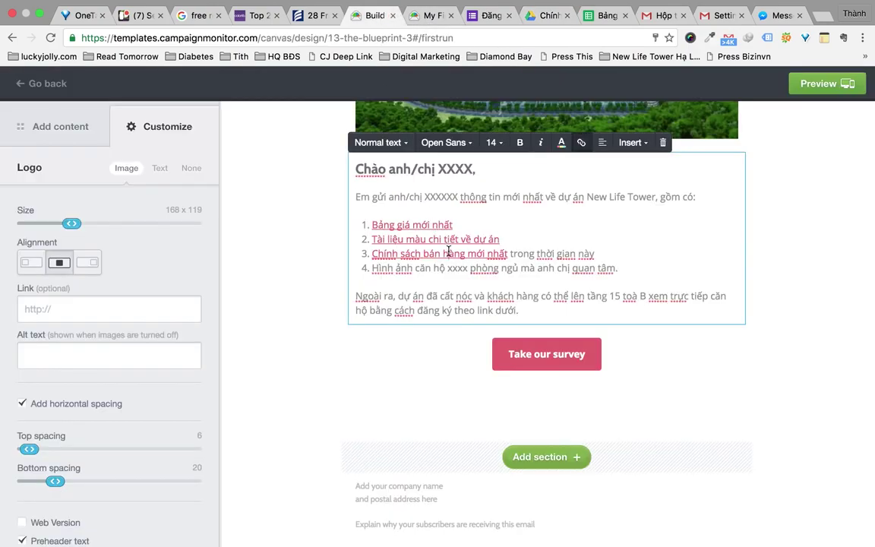
Replace the xxxx placeholder in item 4 with 2
left_click(468, 268)
key("BackSpace")
key("BackSpace")
key("BackSpace")
key("BackSpace")
type("2")
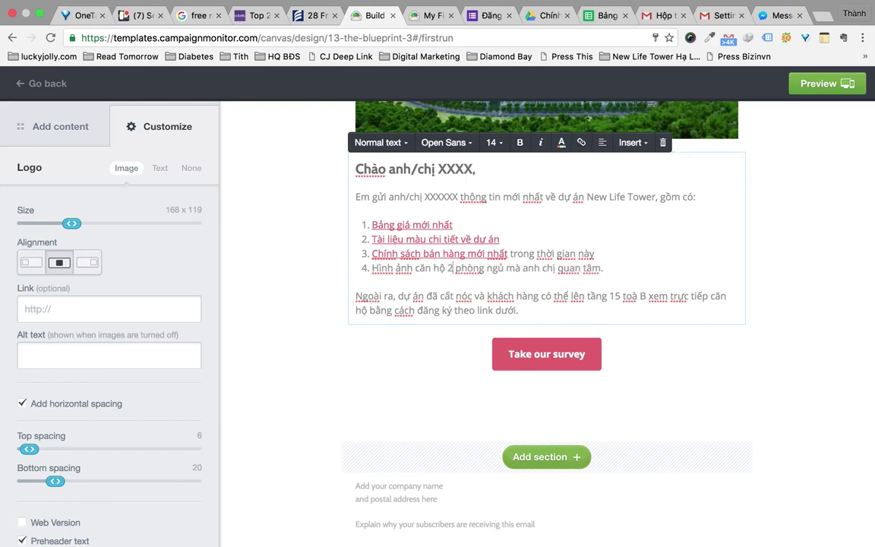
scroll(586, 321, "down", 1)
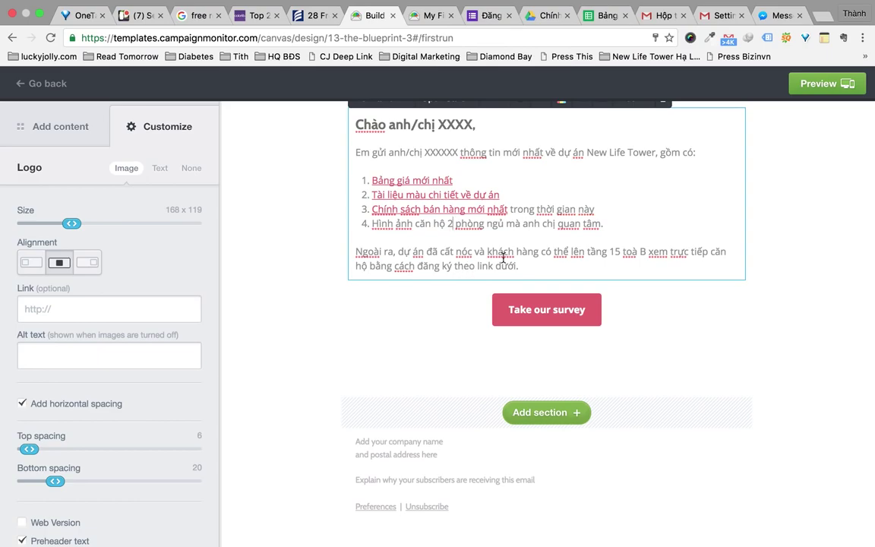
Relabel the survey button to 'Đăng ký xem nhà mẫu' and bring up the Google Forms registration form
left_click(551, 317)
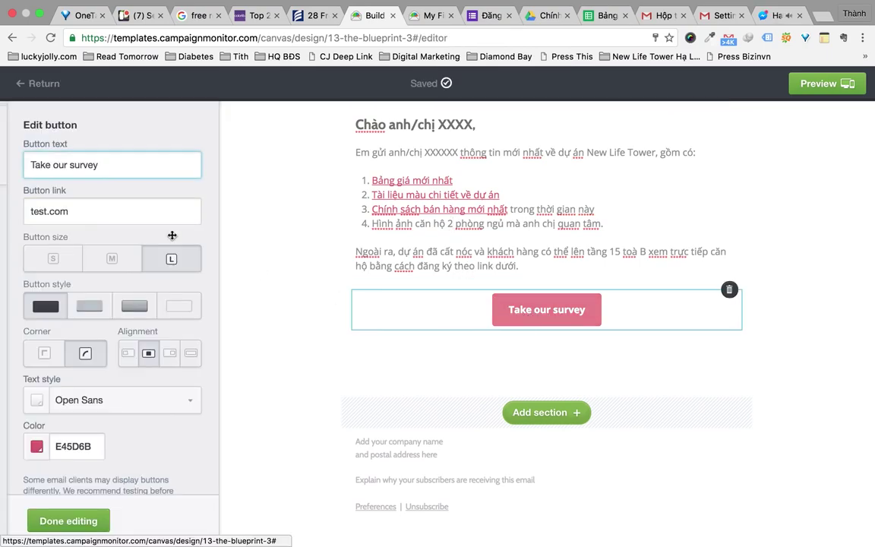
type("Đăng ")
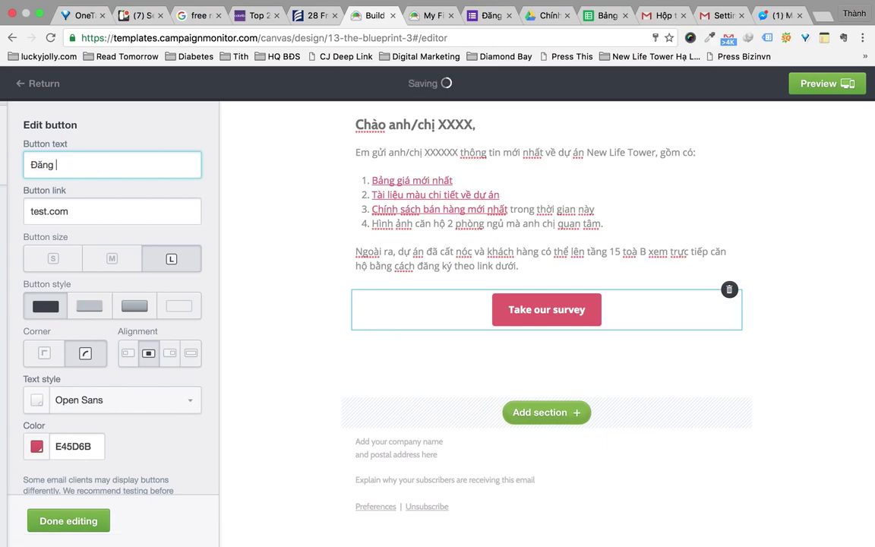
type("ký xem nhà mẫ")
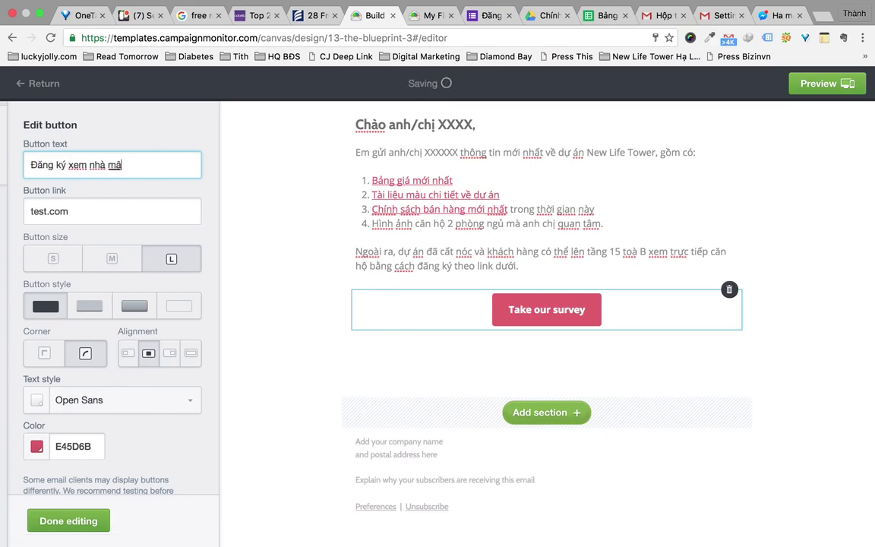
type("u")
key("BackSpace")
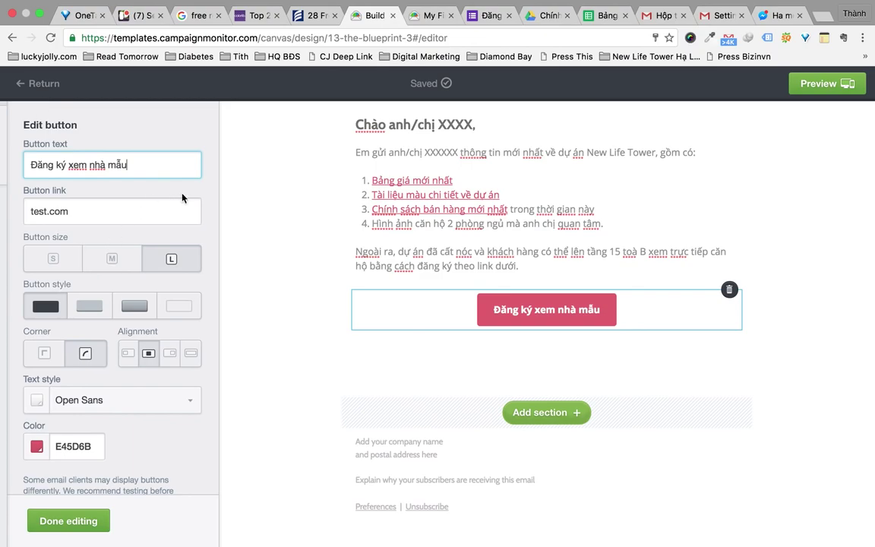
left_click(490, 15)
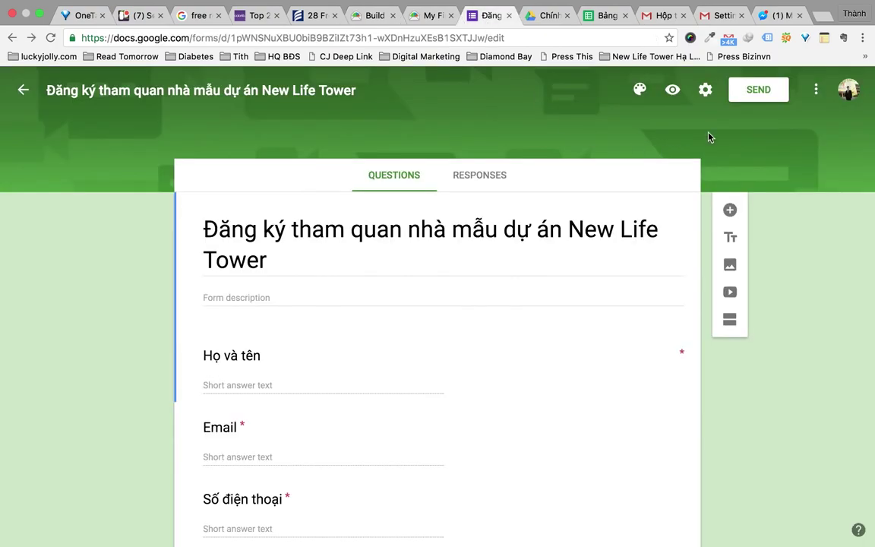
Copy the registration form's shortened goo.gl link from the sharing options and return to the email editor
scroll(599, 377, "down", 10)
scroll(599, 377, "up", 10)
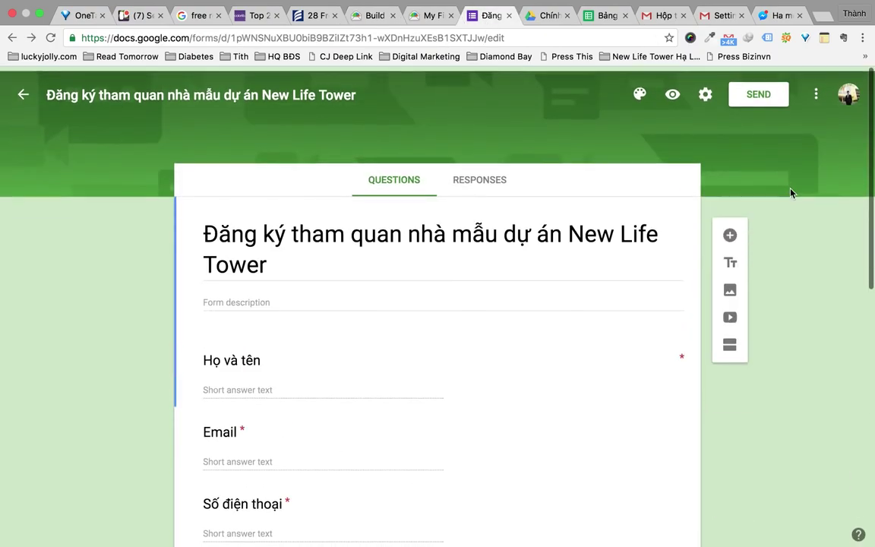
left_click(752, 91)
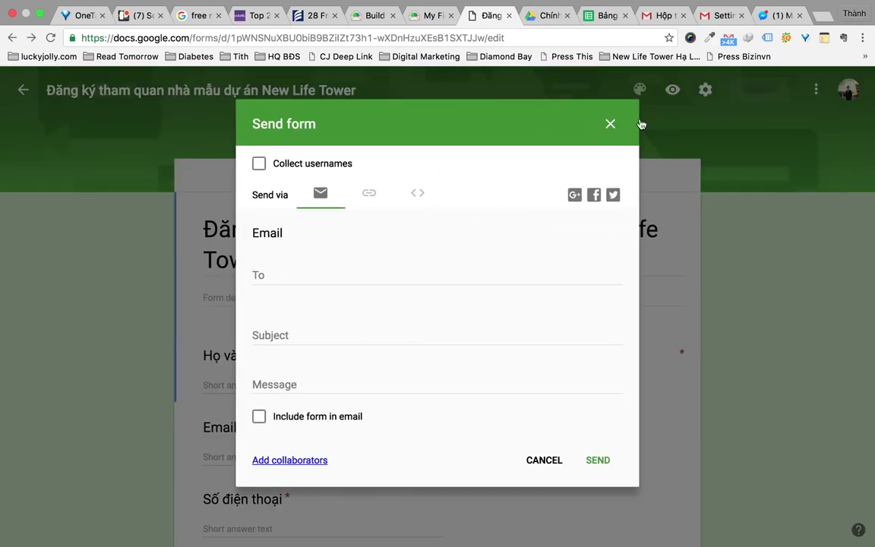
left_click(611, 124)
left_click(760, 91)
left_click(369, 194)
left_click(259, 281)
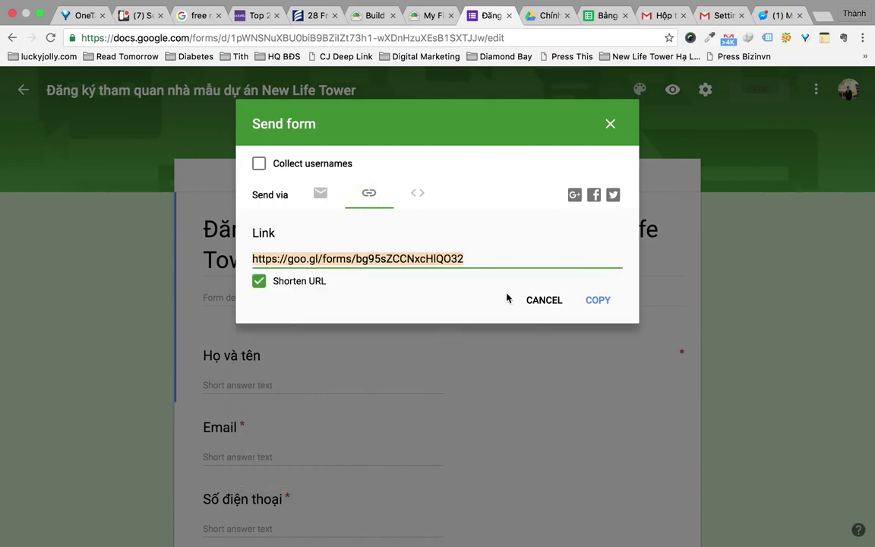
left_click(597, 301)
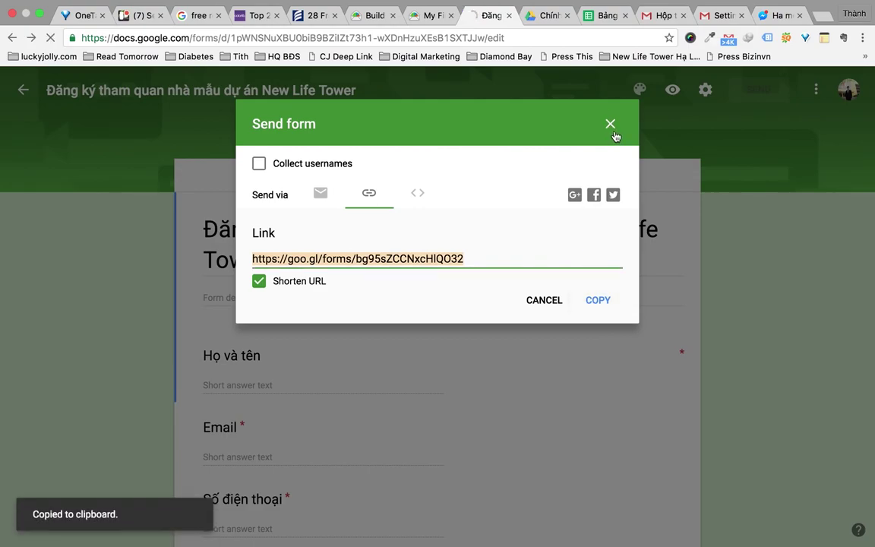
left_click(610, 123)
key("ctrl+shift+Tab")
key("ctrl+shift+Tab")
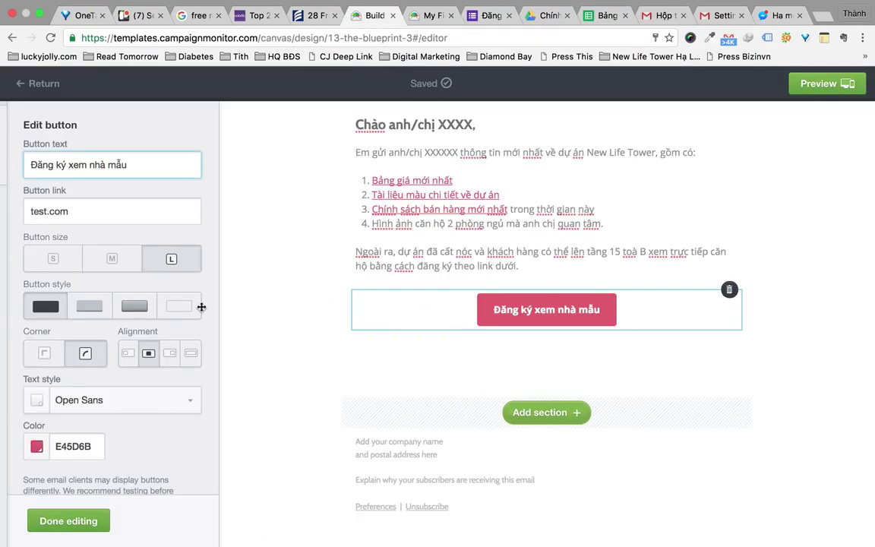
Replace the button's test.com link with the pasted goo.gl form URL
left_click(103, 200)
key("ctrl+a")
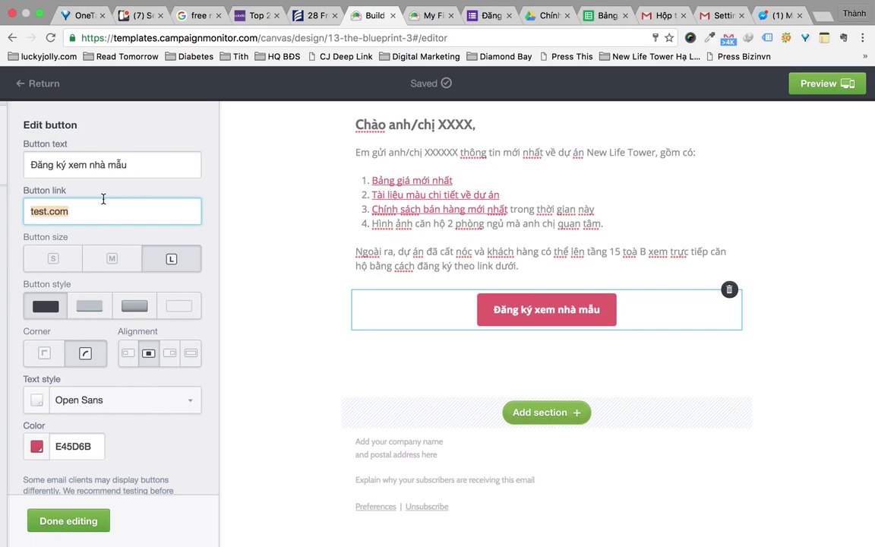
key("ctrl+v")
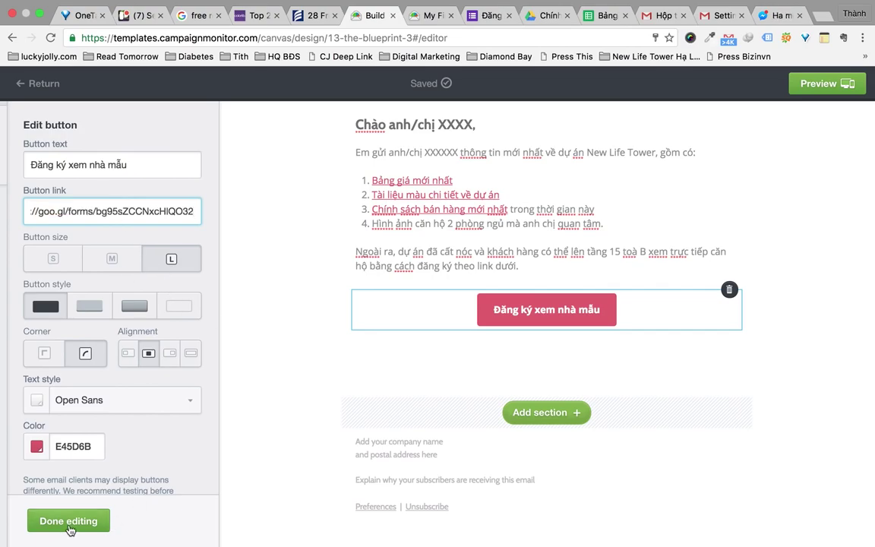
left_click(69, 521)
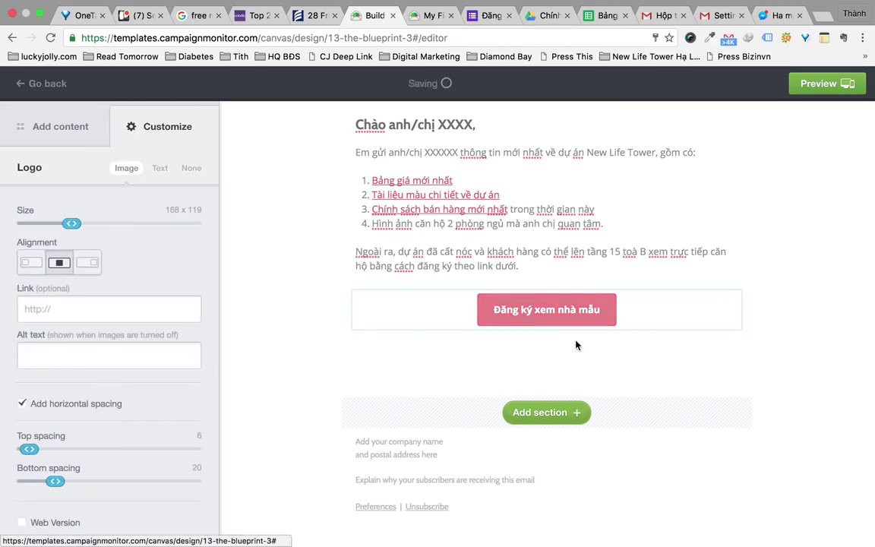
Copy the closing paragraph and 'Trân trọng!' sign-off from the campaign preview
left_click(433, 15)
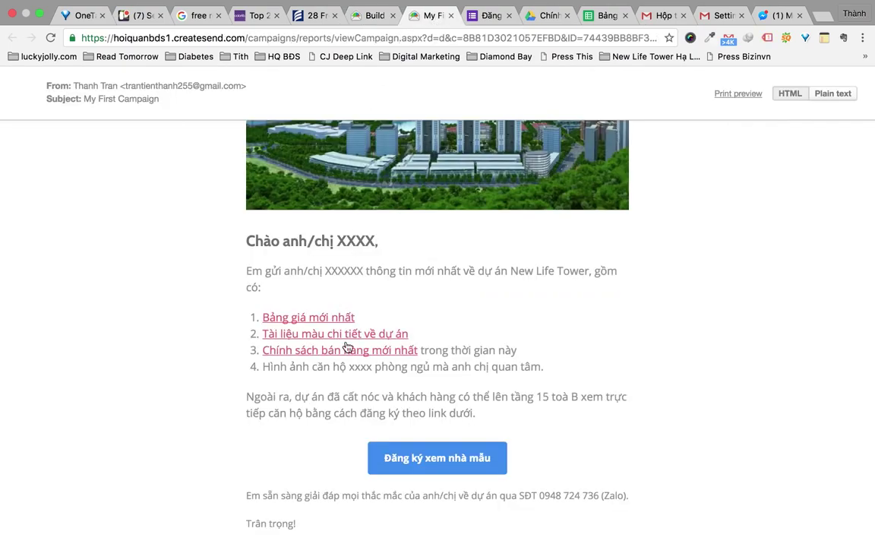
scroll(317, 341, "down", 5)
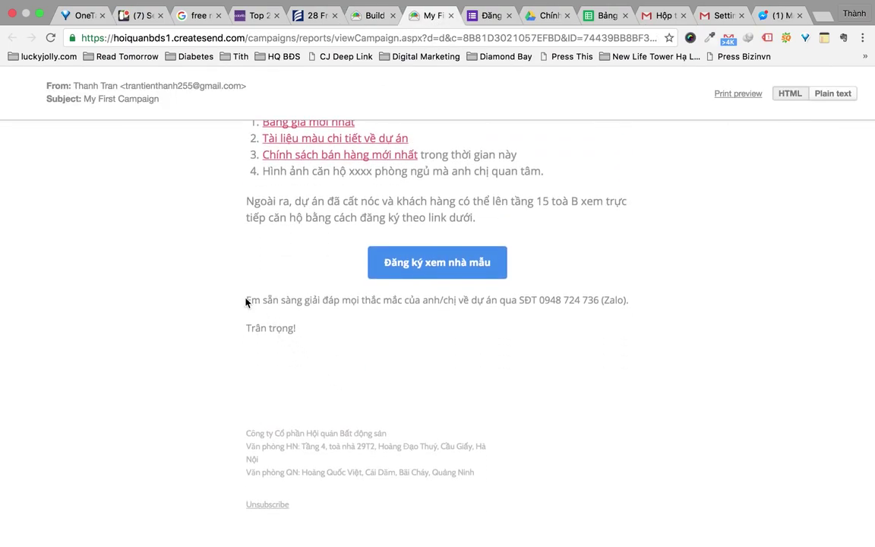
left_click_drag(259, 305, 308, 330)
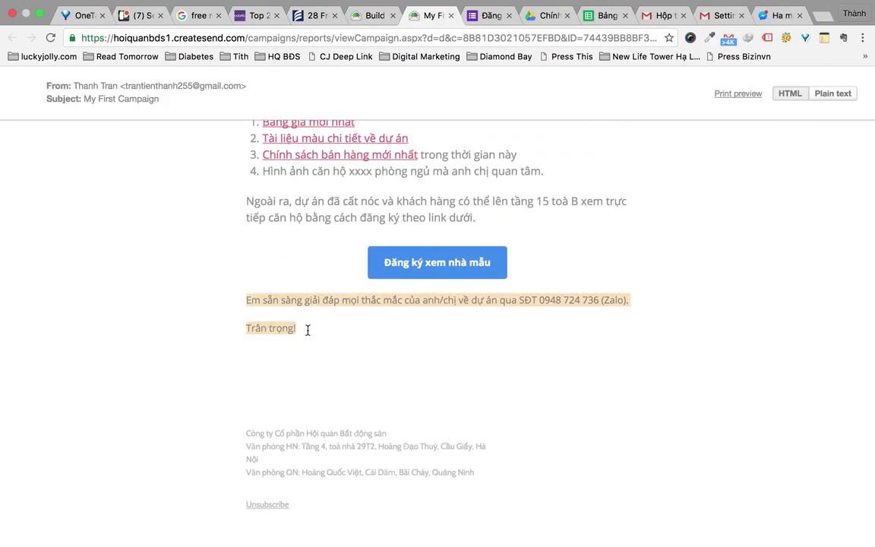
key("ctrl+shift+Tab")
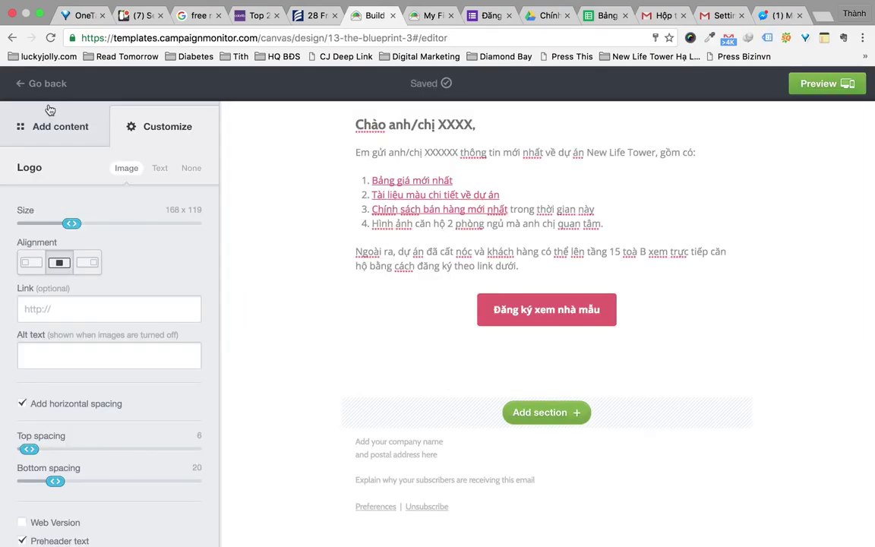
left_click(61, 148)
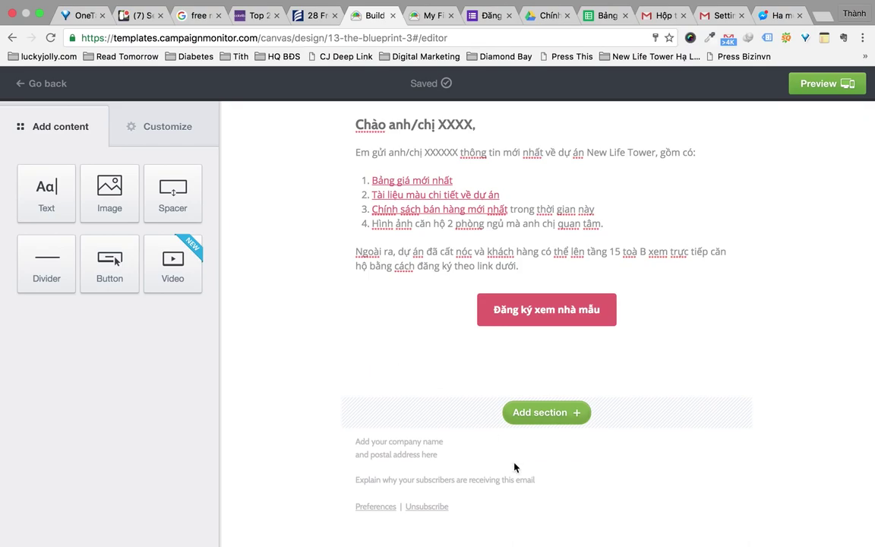
Add a text block under the red button with the phone/Zalo help paragraph and 'Trân trọng!' sign-off
left_click_drag(43, 190, 372, 366)
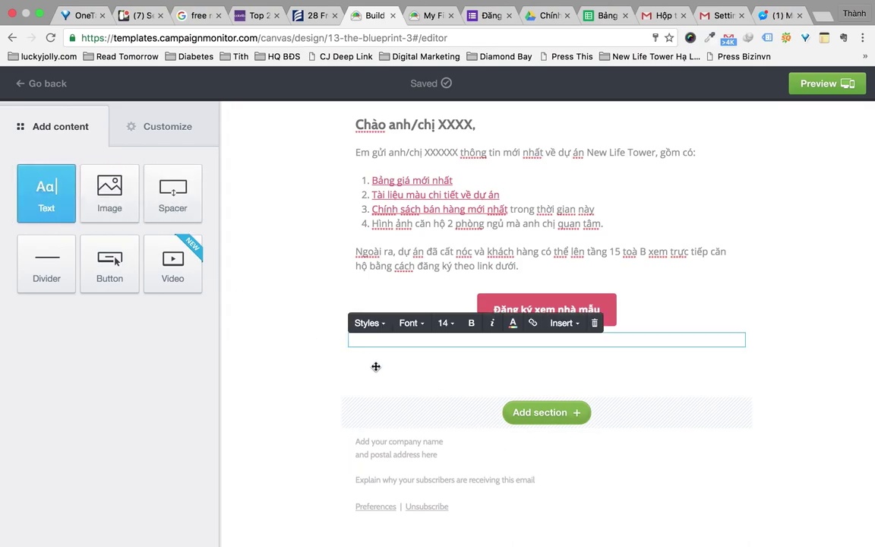
key("super+v")
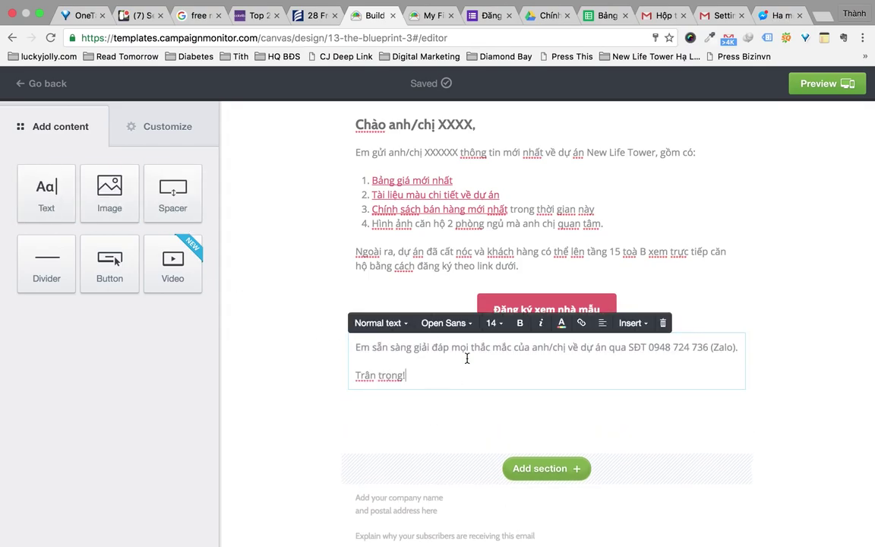
left_click(811, 384)
scroll(815, 379, "down", 1)
scroll(814, 379, "up", 5)
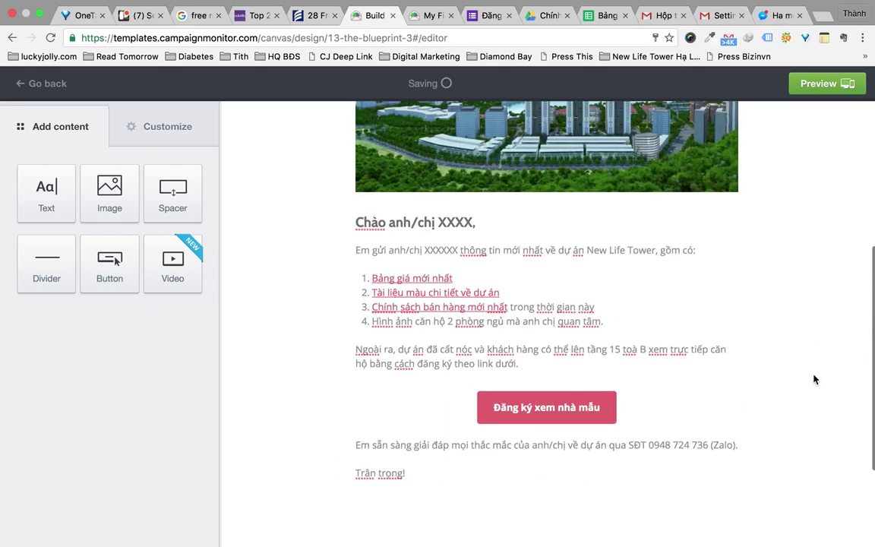
scroll(814, 379, "down", 5)
scroll(814, 379, "down", 3)
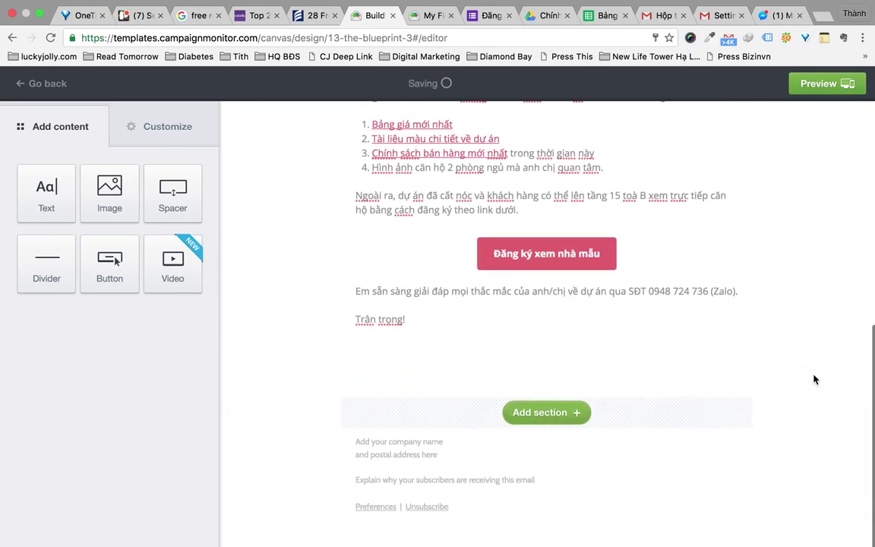
scroll(539, 423, "down", 2)
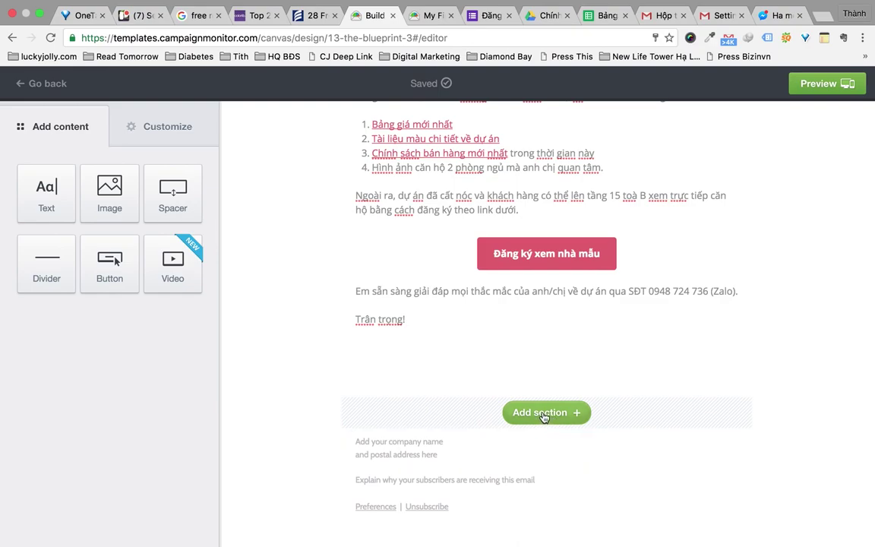
left_click(547, 359)
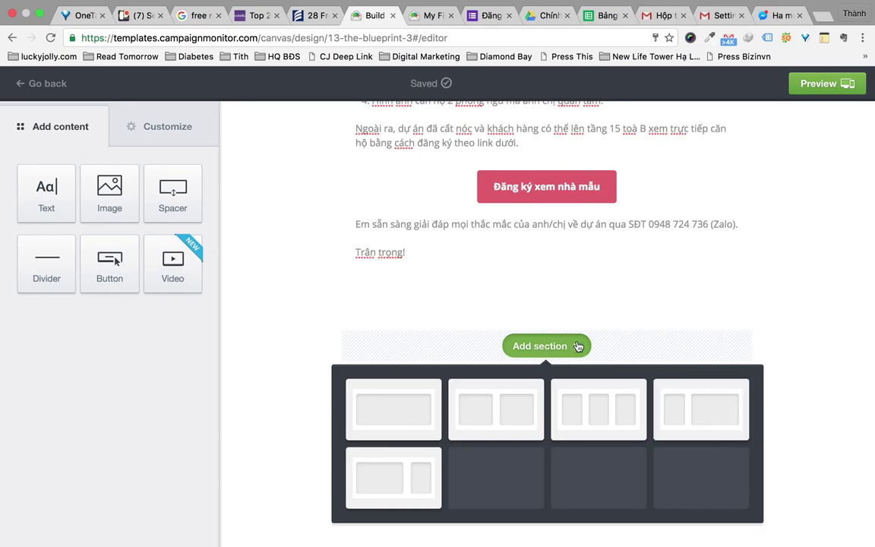
left_click(577, 347)
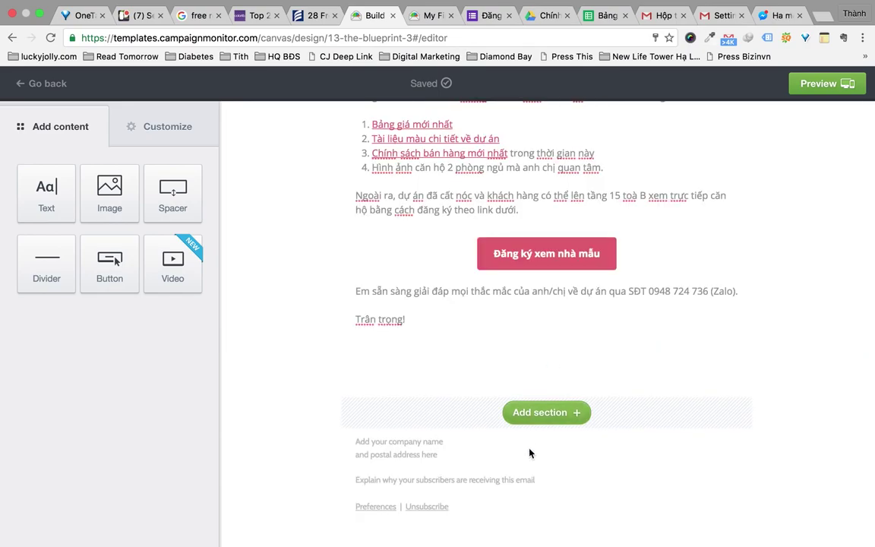
Open the footer's company address block, cancelling an accidental delete
left_click(584, 451)
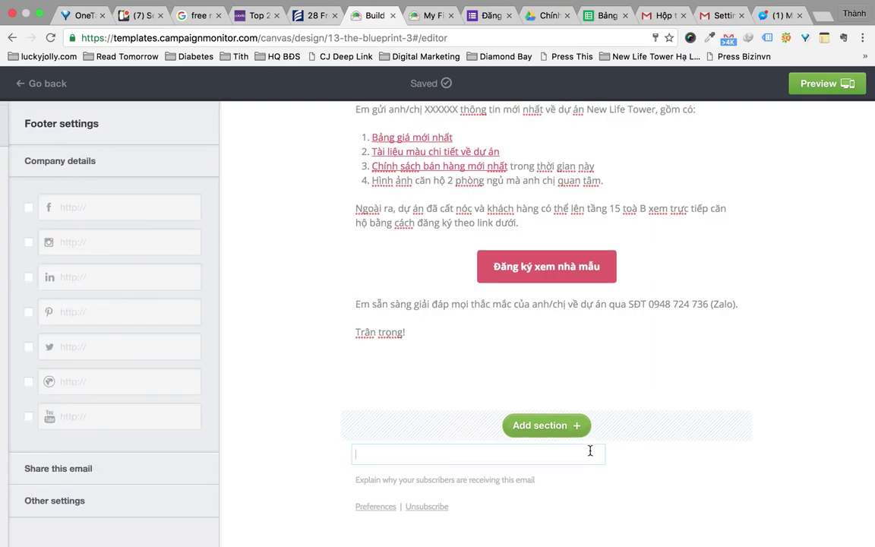
left_click(593, 476)
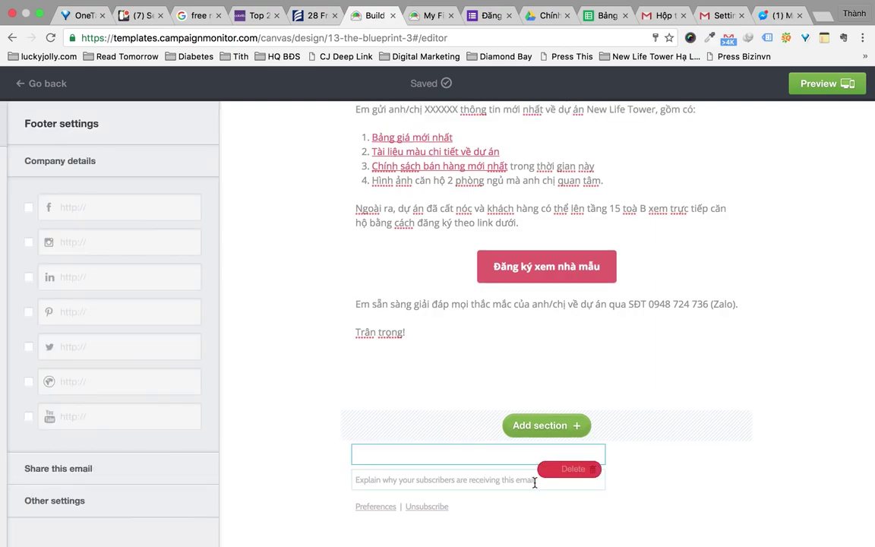
left_click(532, 433)
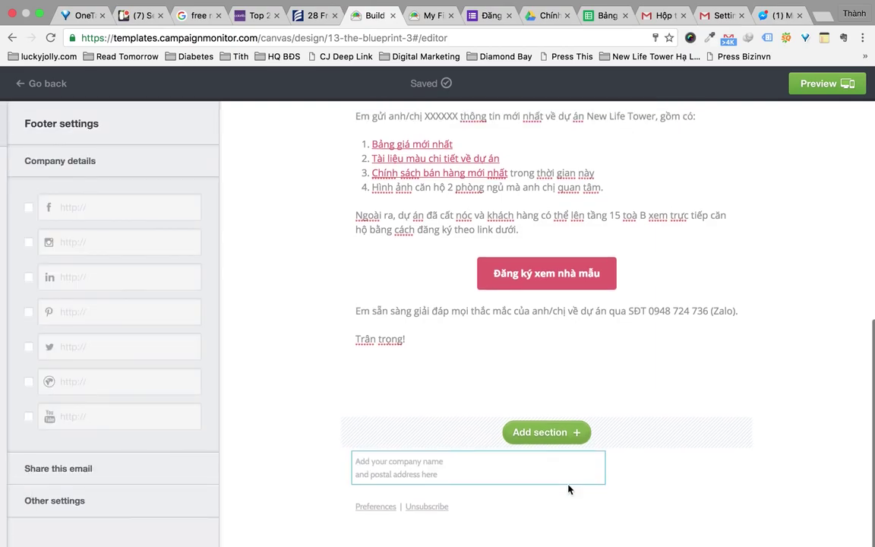
Link the footer to facebook.com/newlifetower, the newlifetower website and youtube.com/newlifetower
left_click(31, 209)
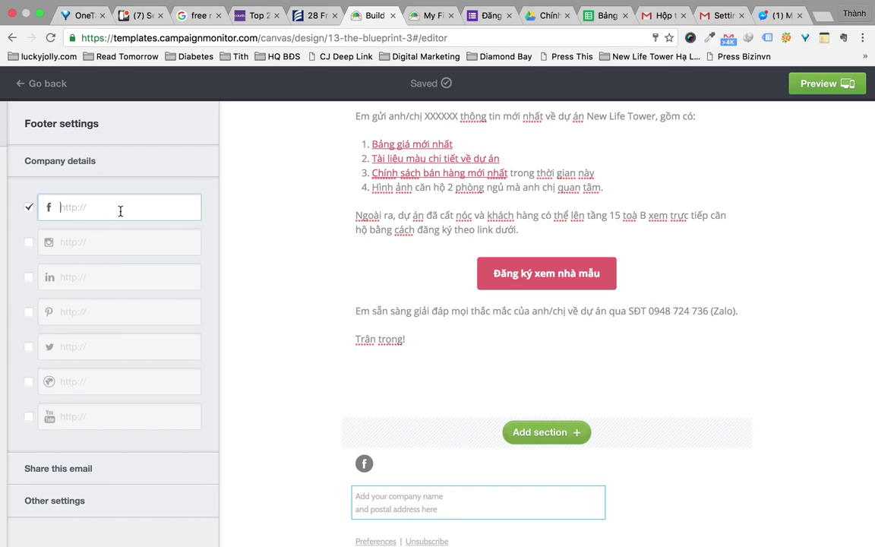
type("facebook.com/newlifetower")
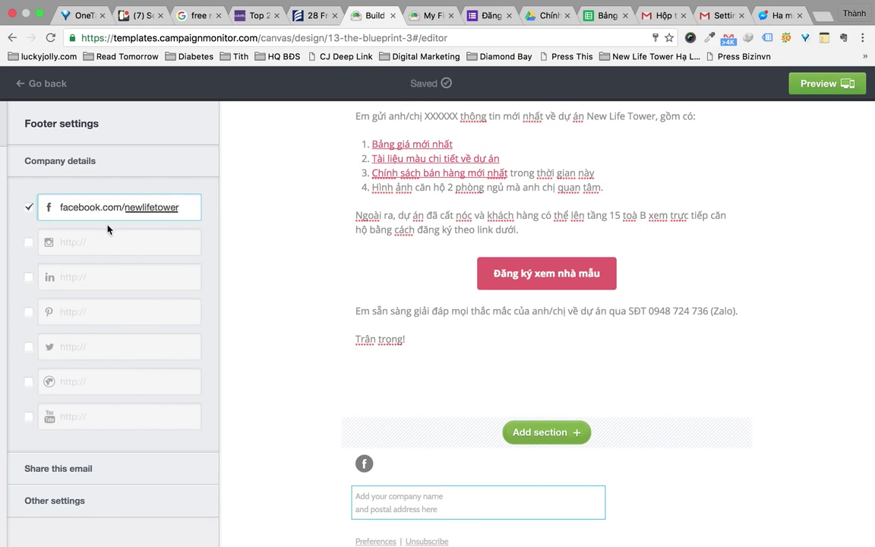
left_click(86, 381)
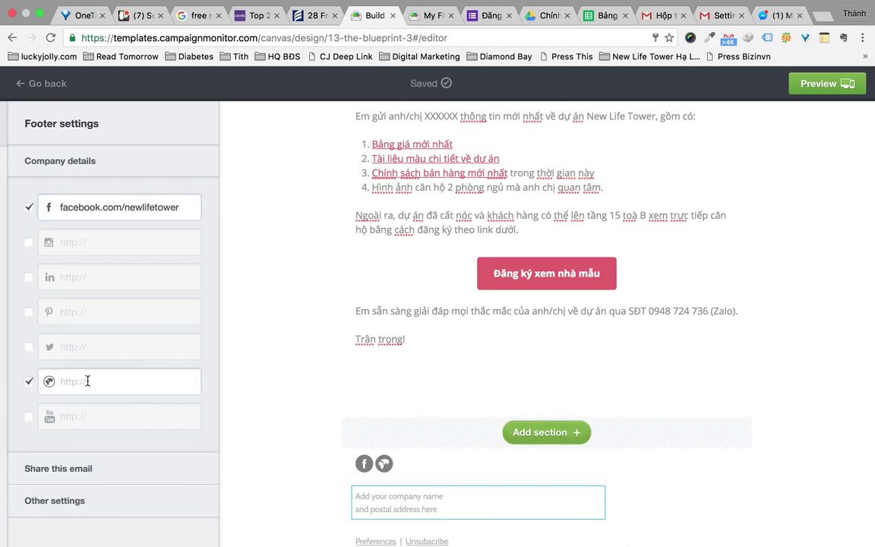
type("newlifetower.com")
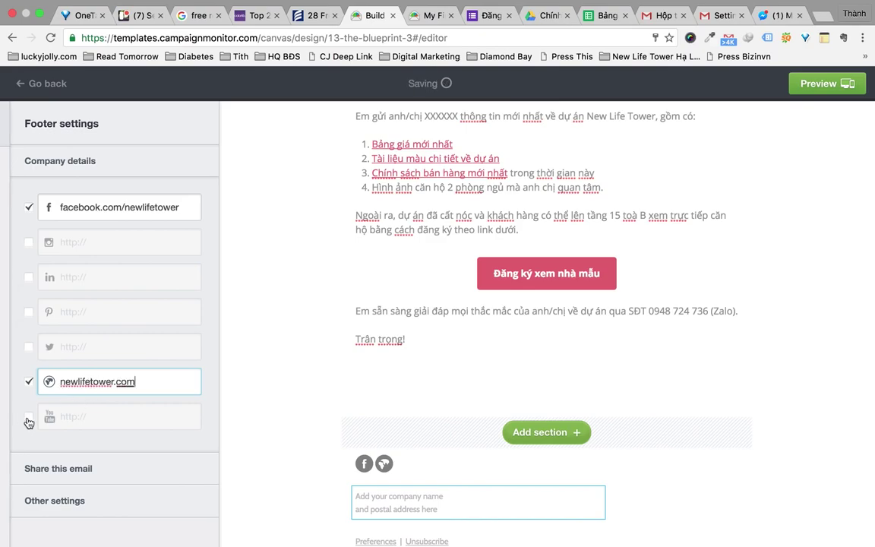
left_click(94, 417)
type("youtube.co")
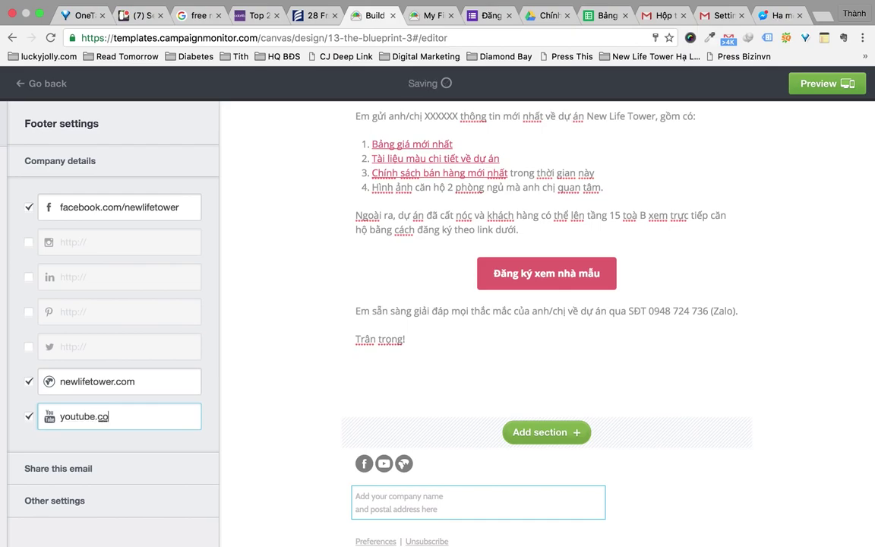
type("m/newlifetower")
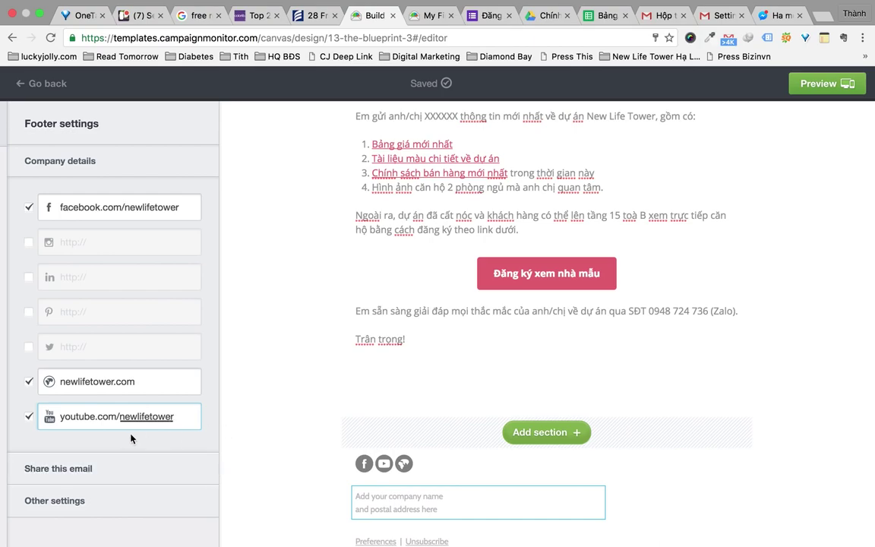
scroll(235, 445, "down", 1)
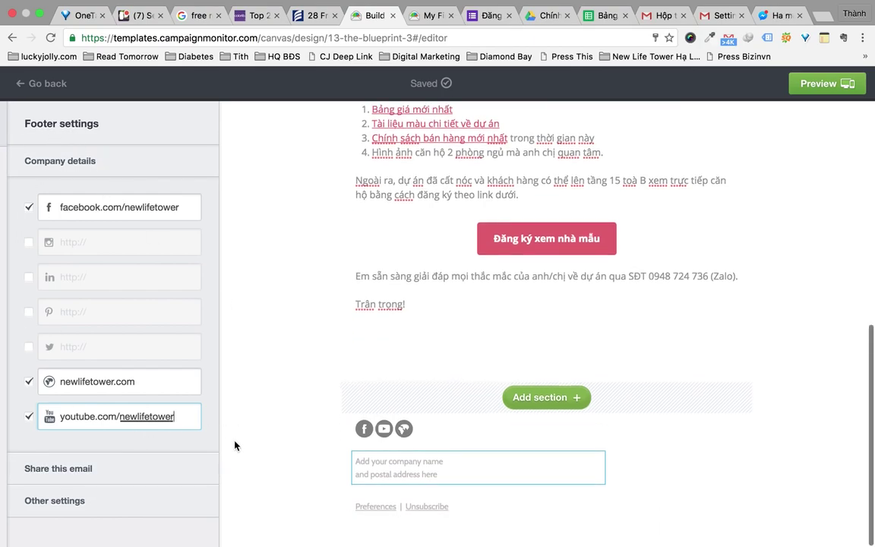
Remove the Preferences link from the email footer
left_click(470, 475)
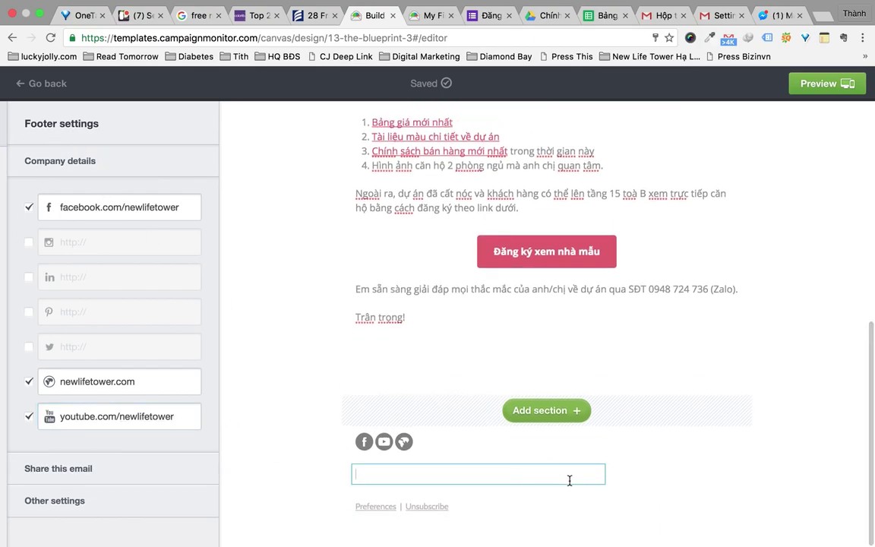
left_click(447, 513)
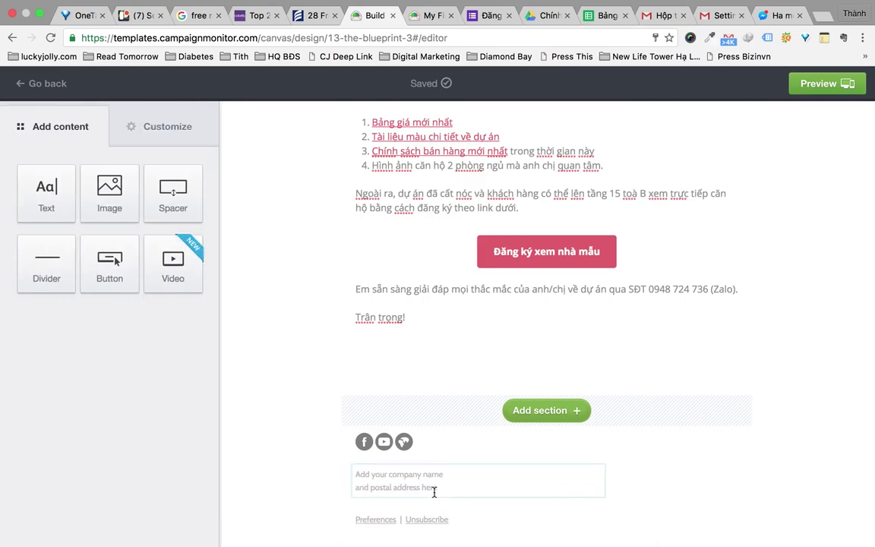
scroll(447, 403, "down", 1)
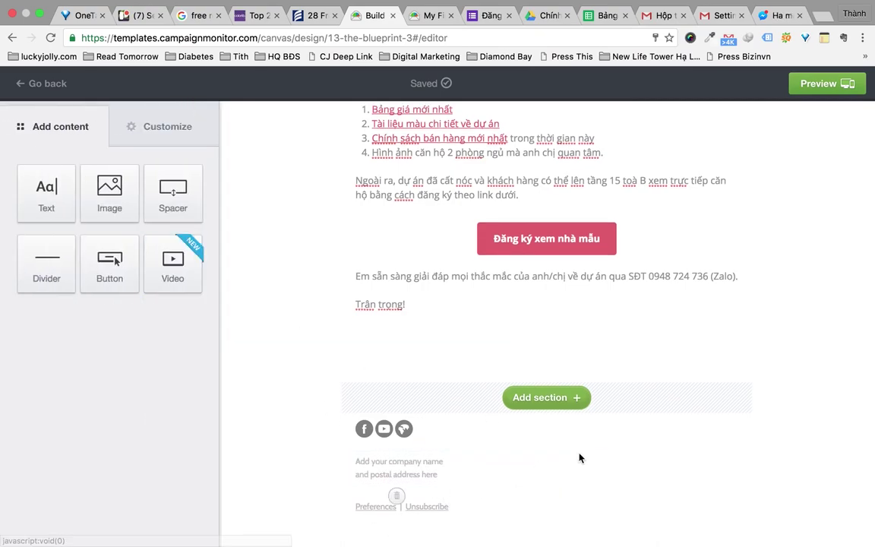
left_click(376, 502)
left_click(377, 498)
Delete the 'Summarize this email' block above the logo and preview the email
scroll(528, 493, "up", 10)
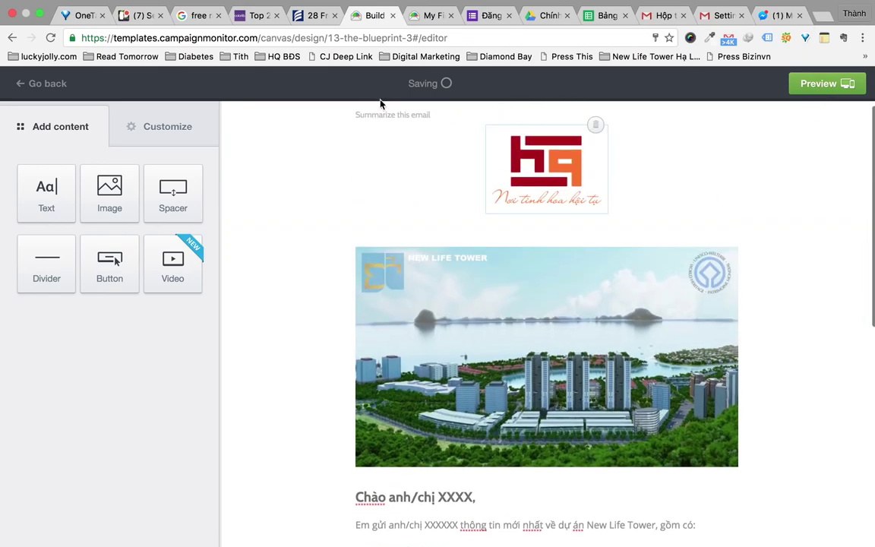
left_click(537, 121)
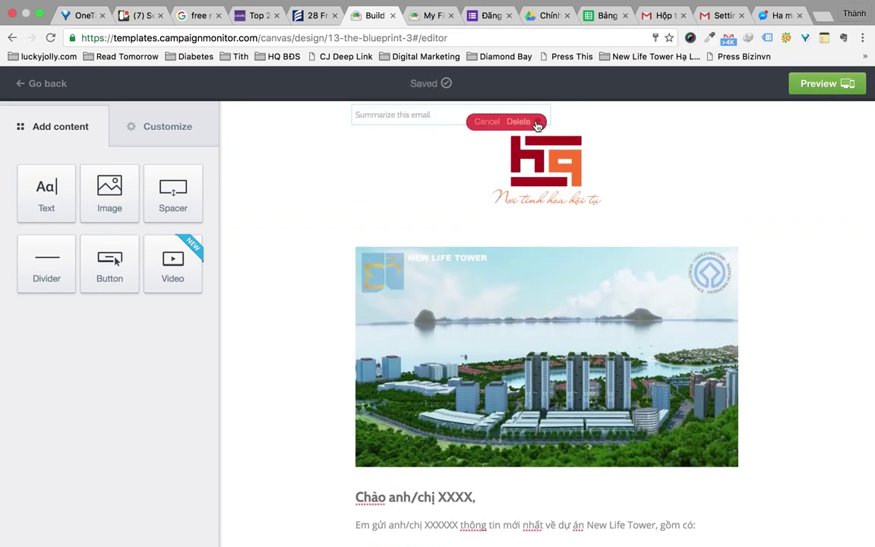
left_click(530, 122)
scroll(688, 216, "down", 10)
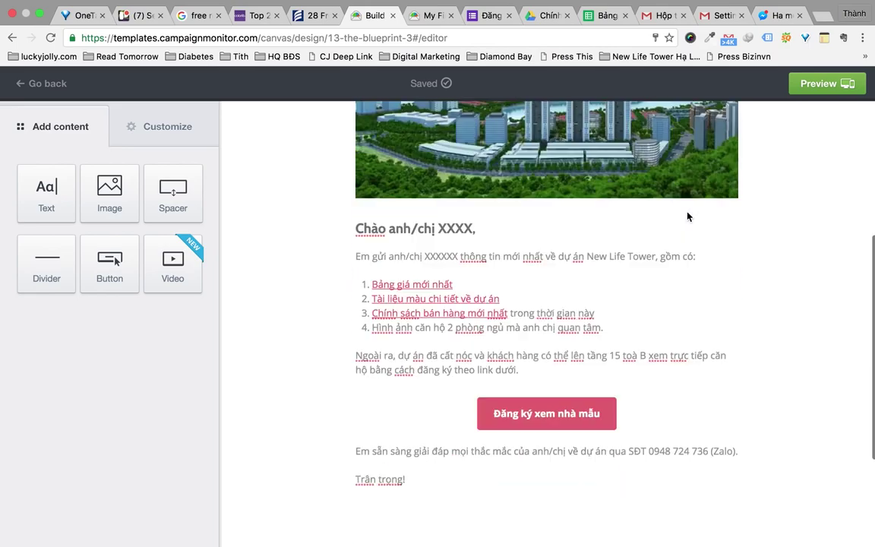
scroll(688, 216, "up", 10)
left_click(849, 85)
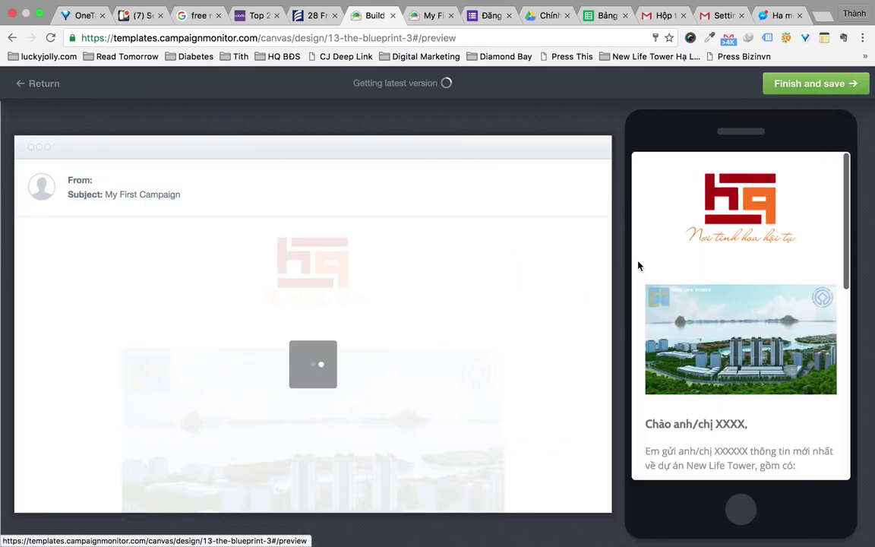
Finish and save the email design to begin the account sign-up
scroll(394, 319, "down", 5)
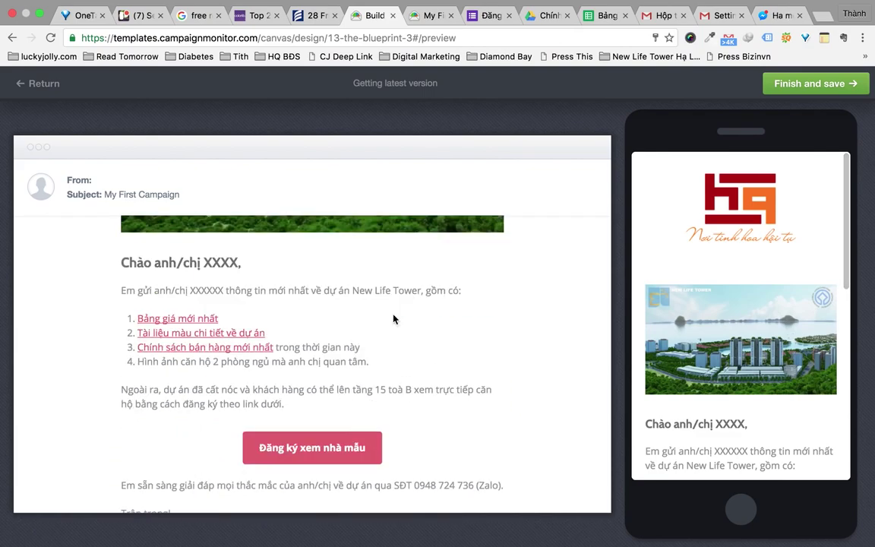
scroll(395, 318, "up", 5)
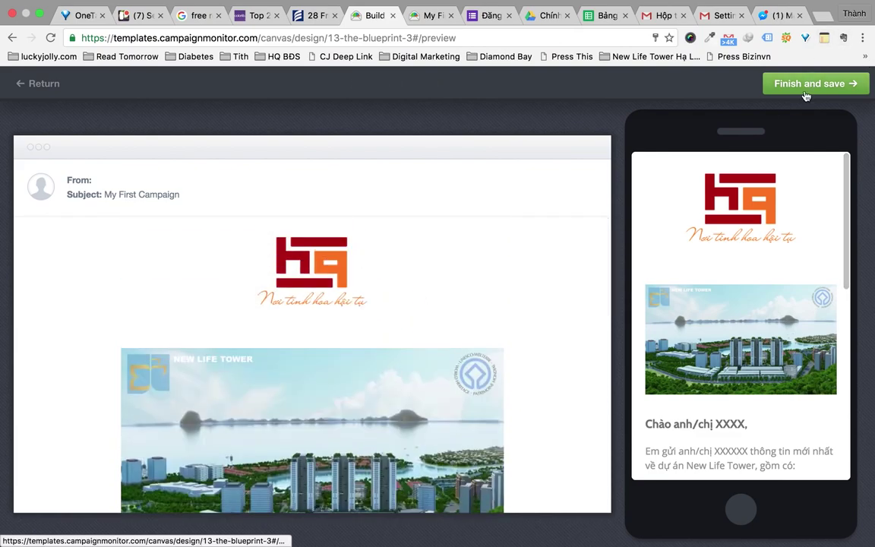
left_click(805, 94)
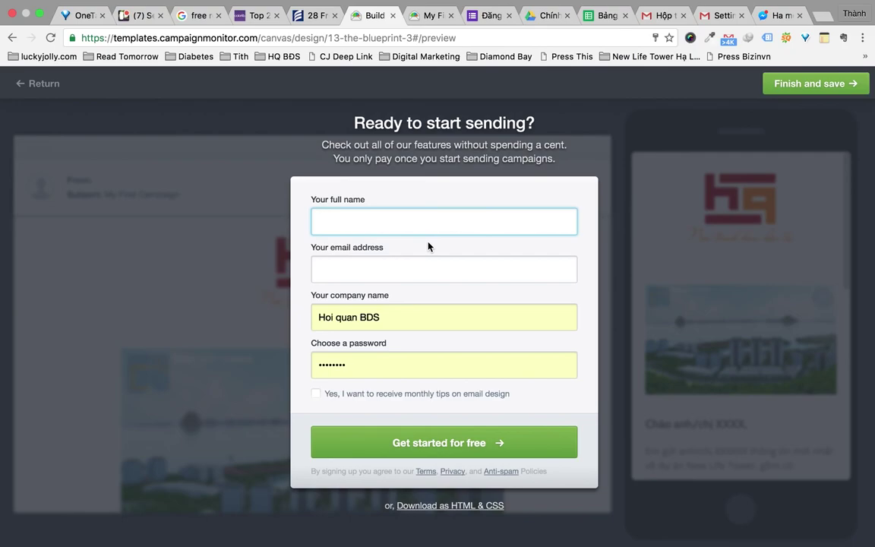
Fill in the sign-up form with your full name and saved e-mail, opting in to monthly design tips
type("Thanh Tran")
key("Tab")
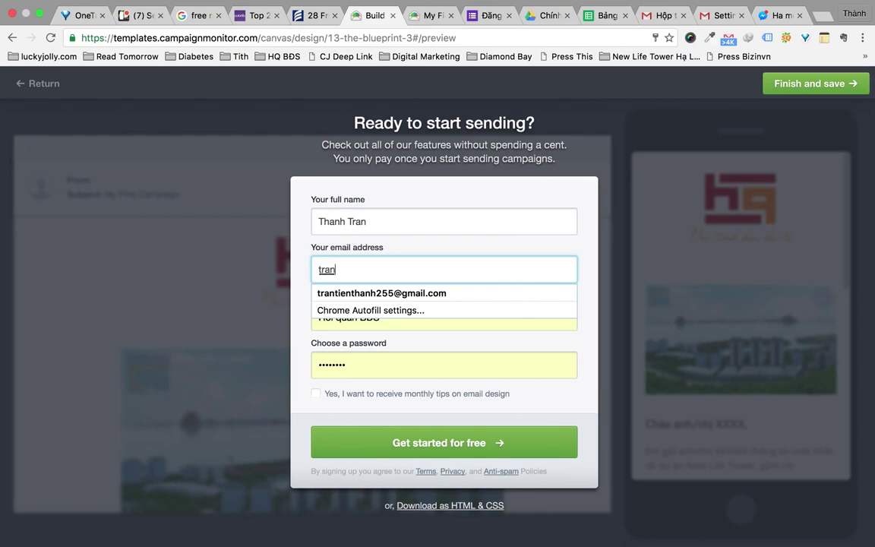
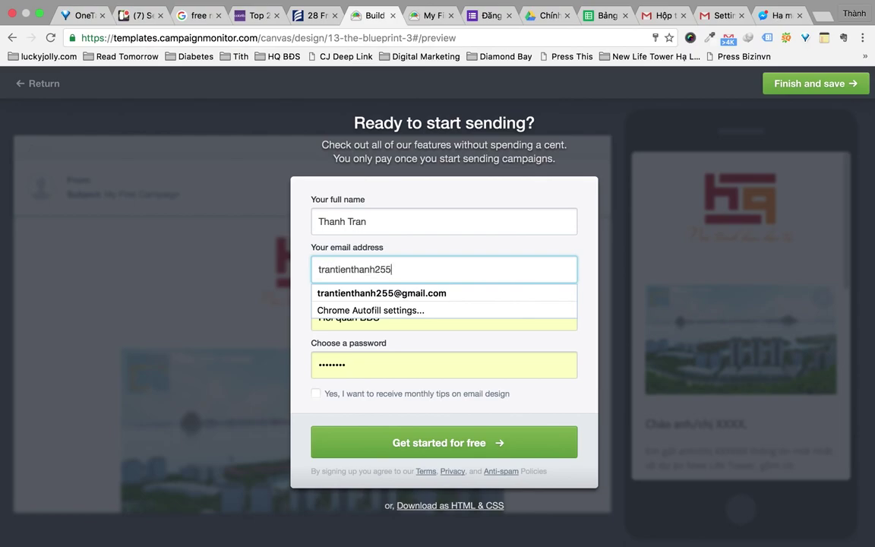
left_click(451, 296)
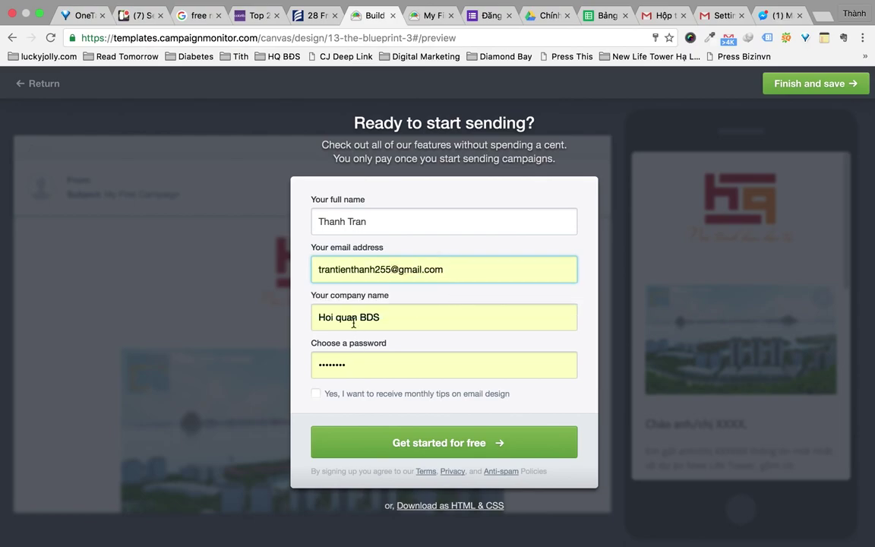
left_click(356, 368)
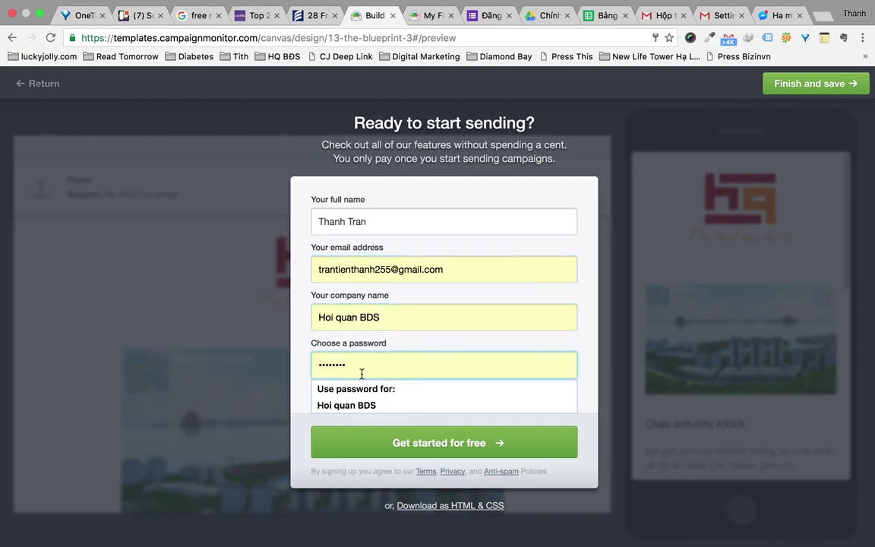
left_click(302, 428)
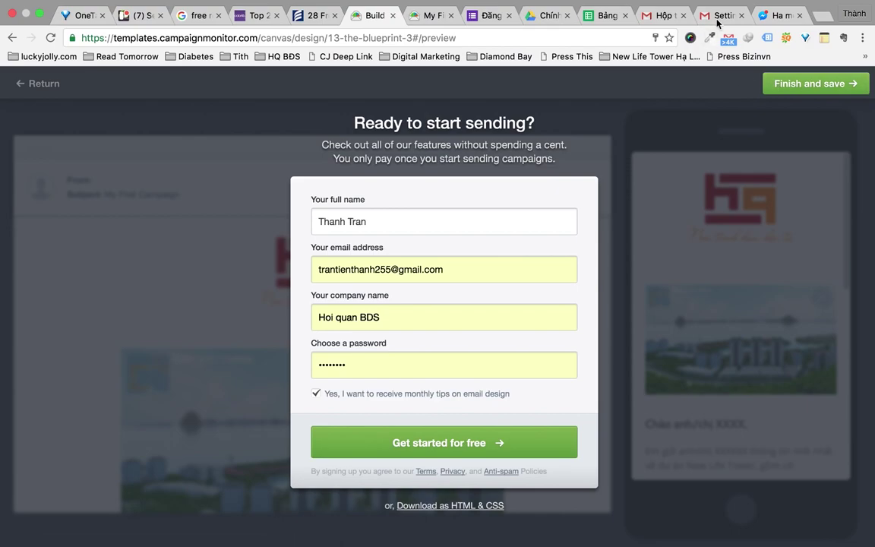
Open the 'Your new email template files' message in Gmail and launch its 'Download your email' link
left_click(659, 16)
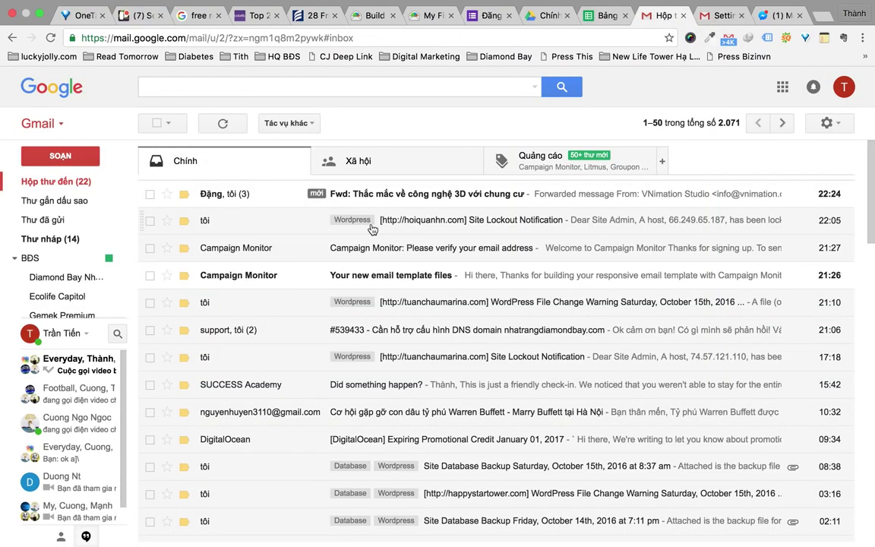
scroll(403, 260, "down", 3)
scroll(433, 223, "up", 1)
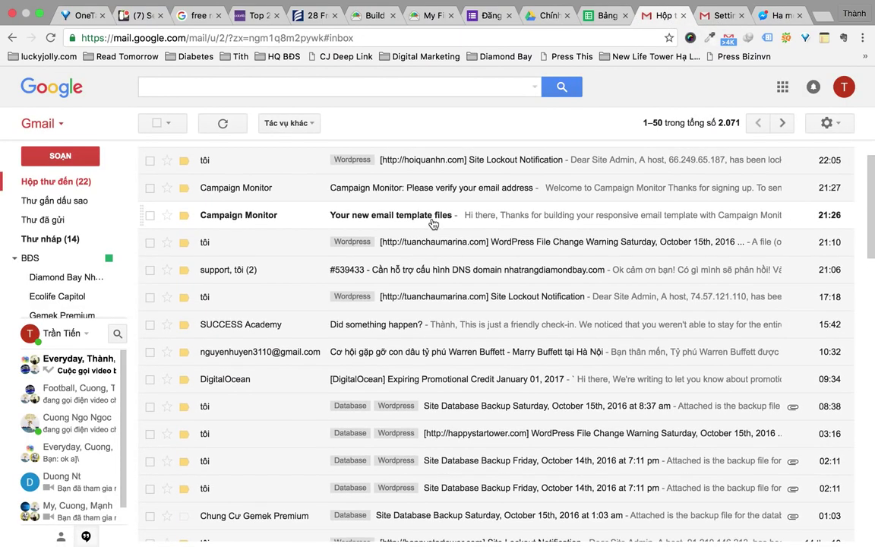
left_click(427, 221)
scroll(427, 221, "down", 4)
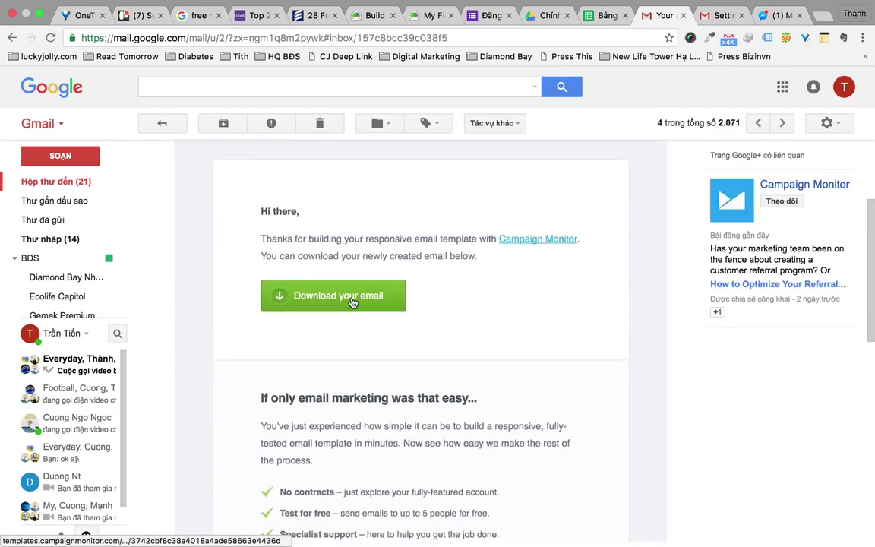
left_click(352, 301)
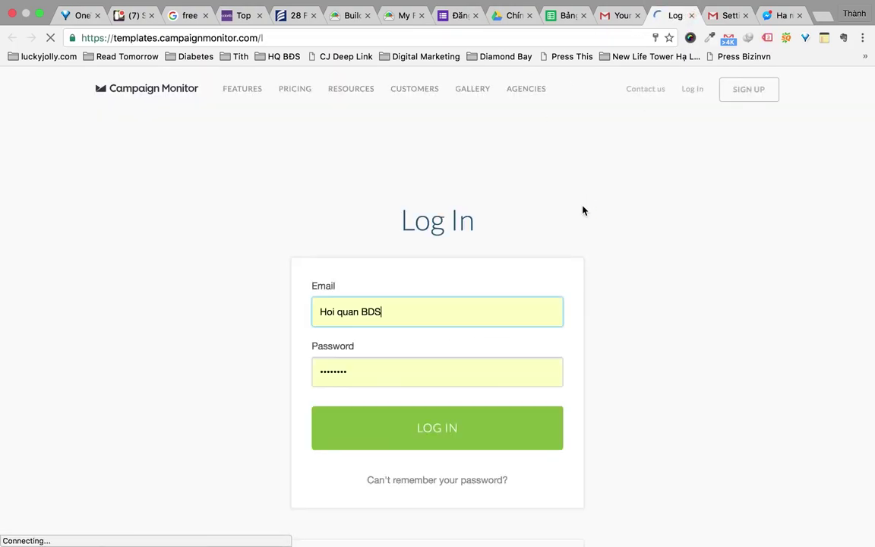
left_click(622, 16)
scroll(500, 324, "down", 4)
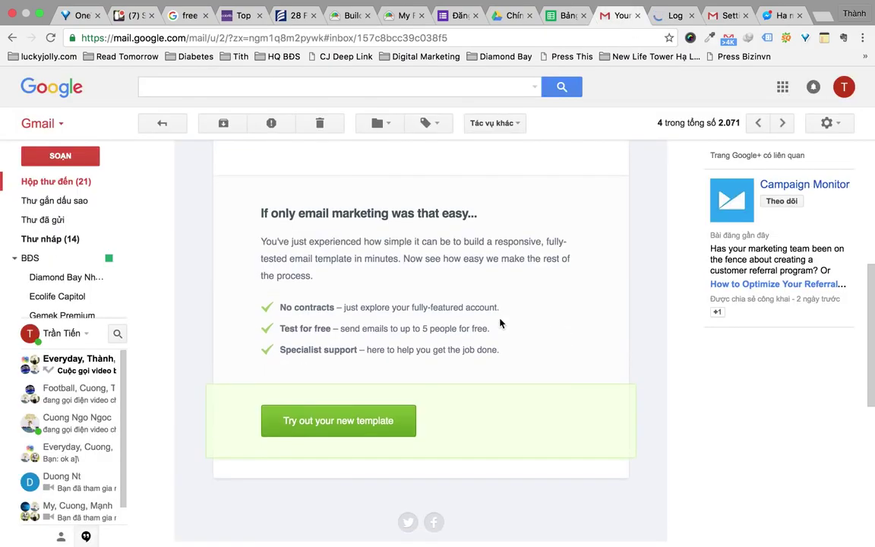
scroll(499, 325, "down", 5)
Create the free account as a business or organization with a single team
key("ctrl+shift+Tab")
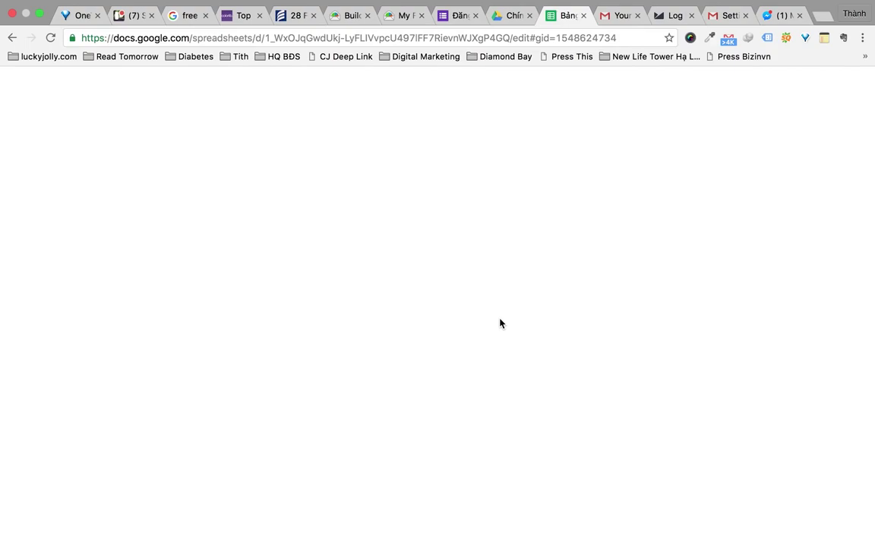
left_click(363, 16)
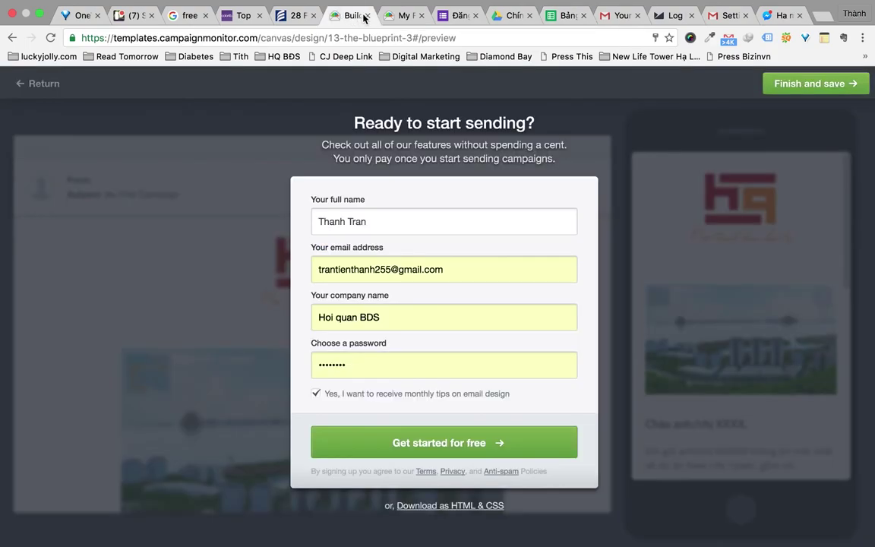
left_click(438, 449)
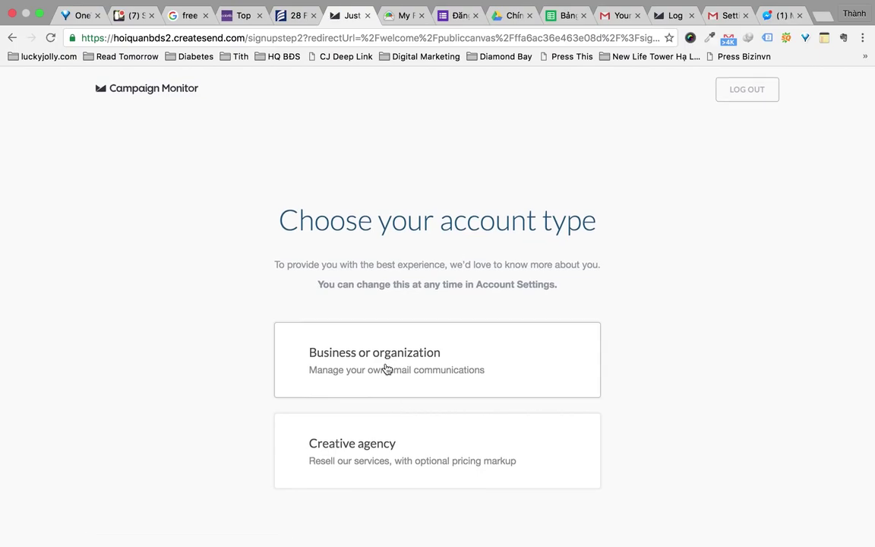
left_click(387, 369)
scroll(468, 417, "down", 3)
left_click(431, 341)
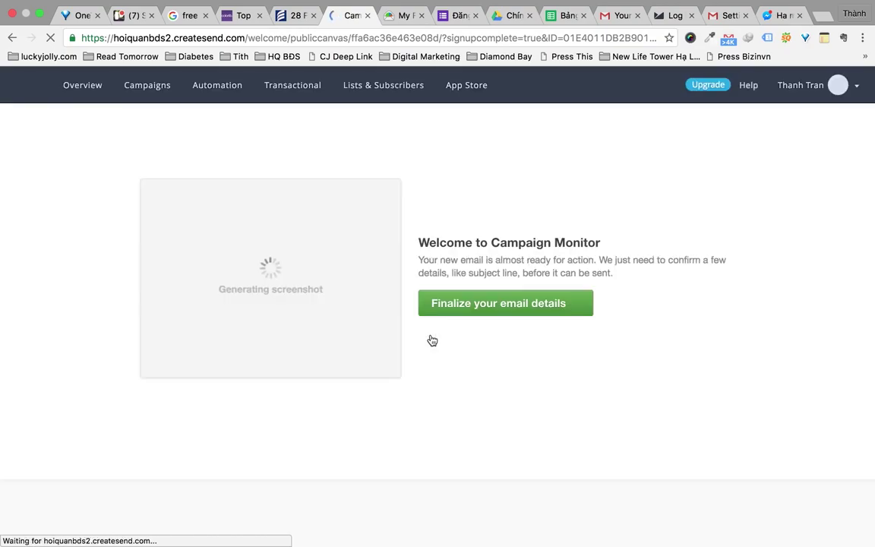
Finalize the campaign's email details, accept the free-address warning, and open the HTML preview
left_click(483, 306)
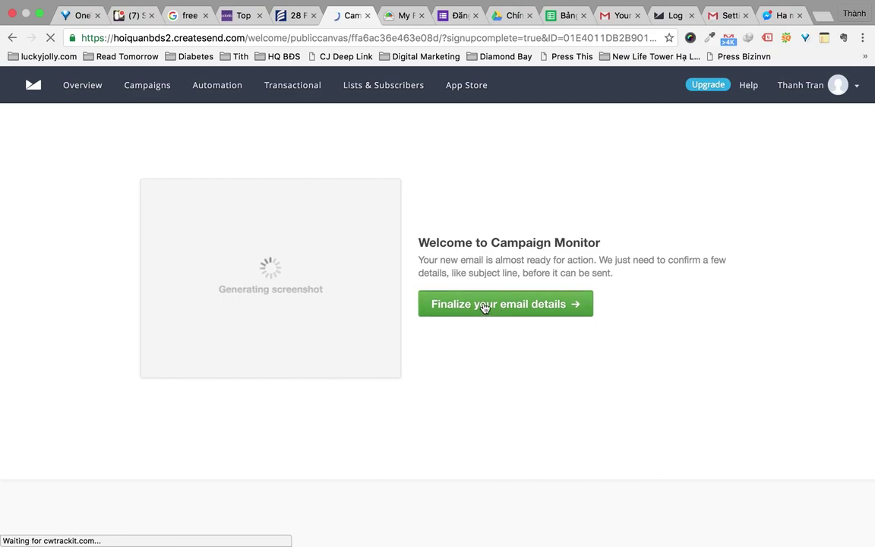
scroll(285, 357, "down", 4)
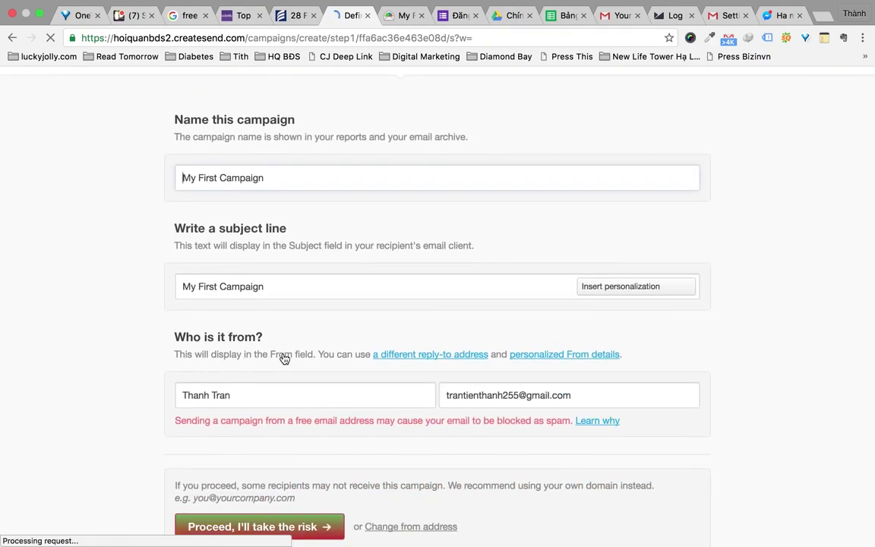
left_click(312, 479)
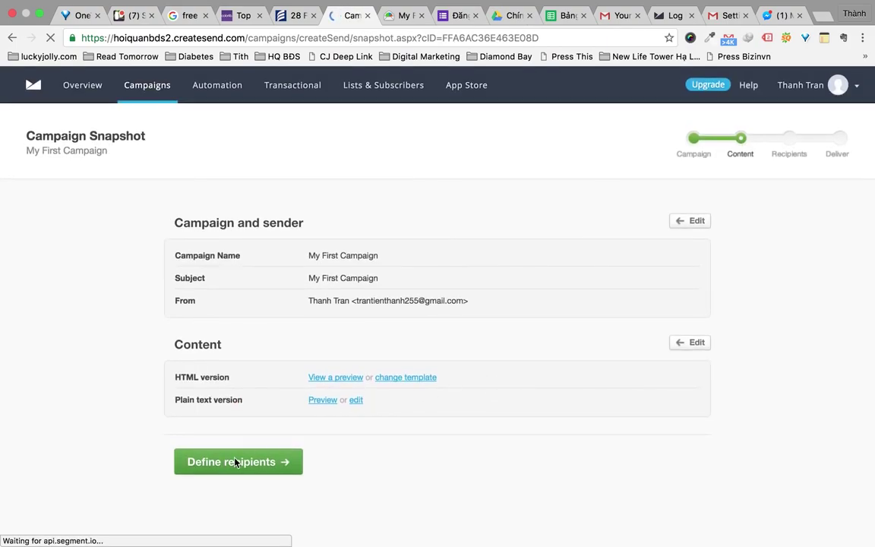
left_click(332, 379)
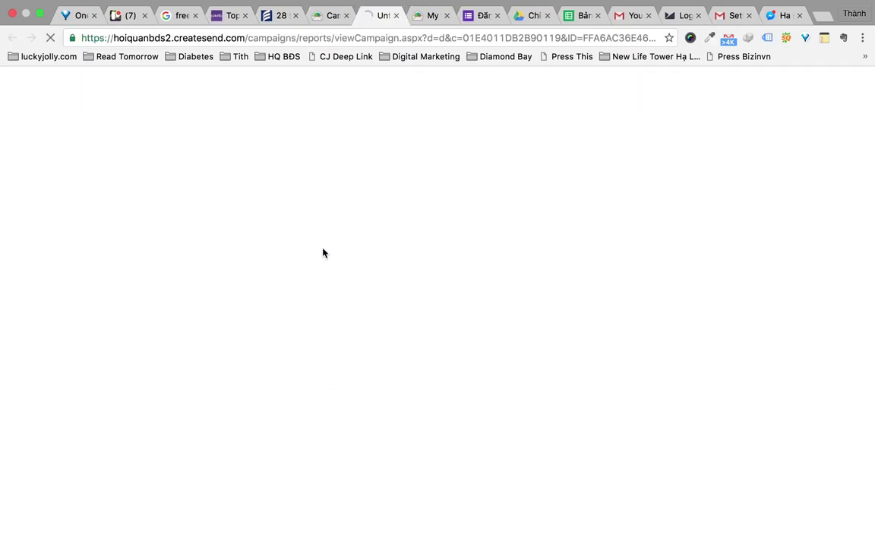
Select the whole New Life Tower template from the greeting heading to the social icons, then go to Gmail
left_click(448, 16)
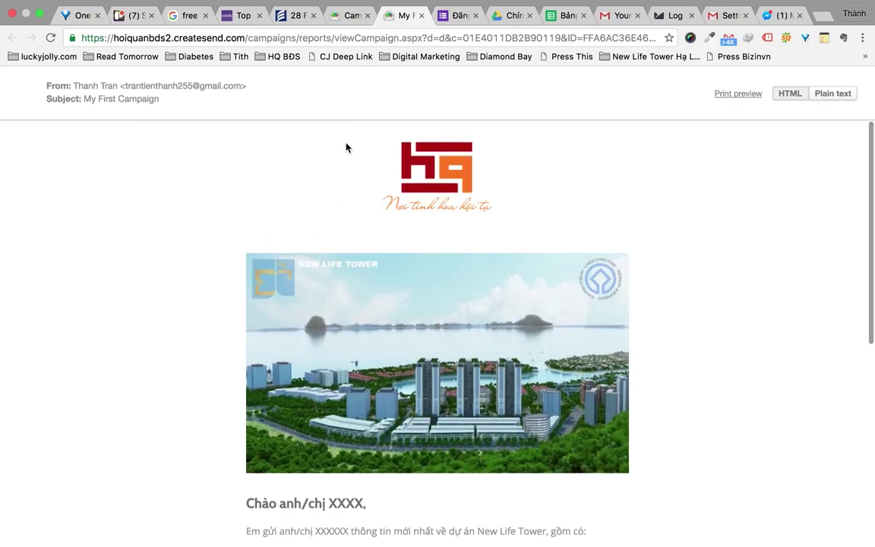
left_click_drag(346, 147, 470, 509)
scroll(470, 510, "down", 10)
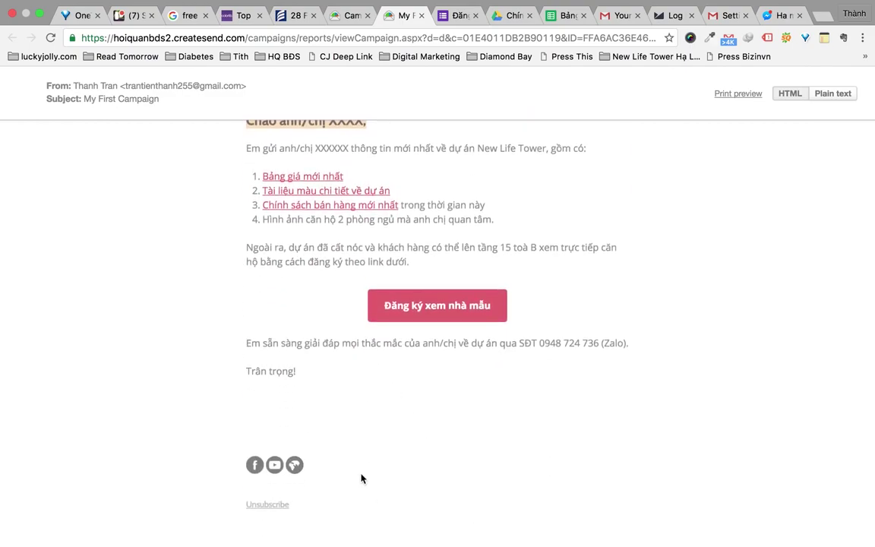
left_click(362, 478, "shift")
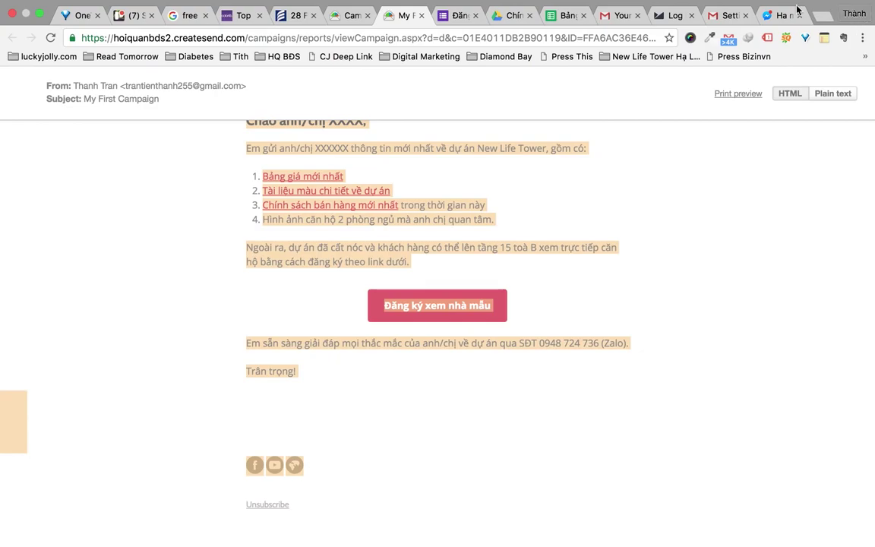
left_click(619, 16)
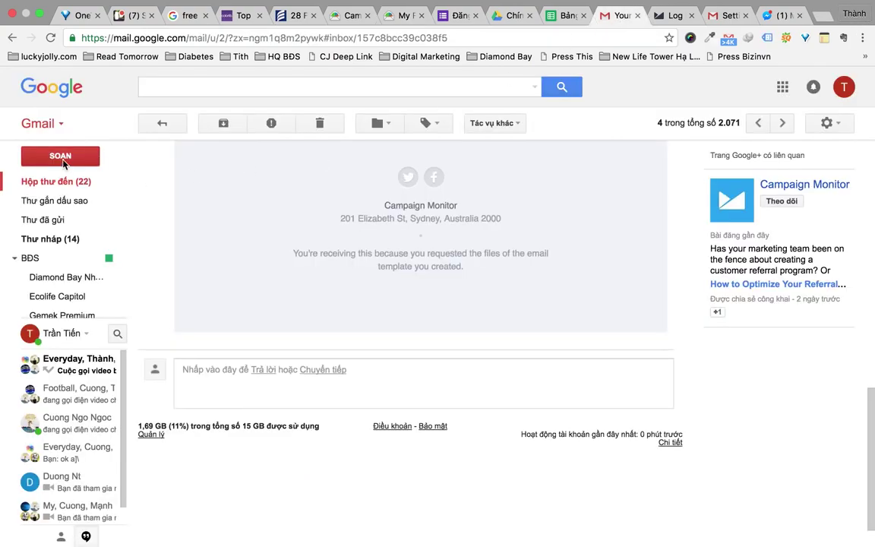
Start a full-size new email and delete the default signature from its body
left_click(60, 157)
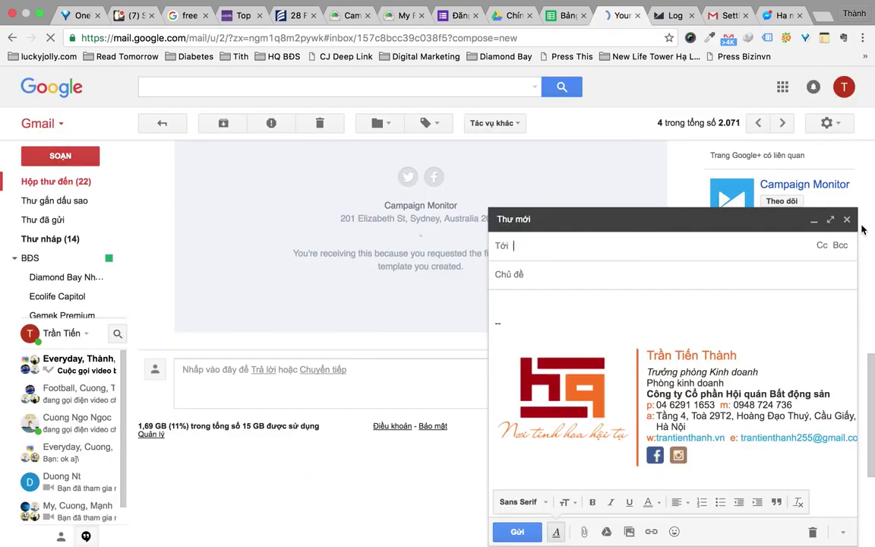
left_click(830, 221)
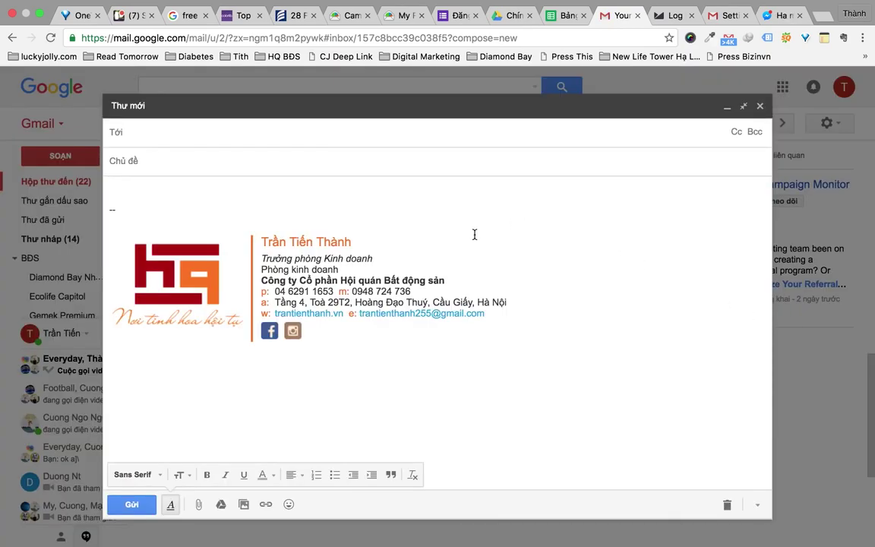
left_click(383, 212)
key("super+a")
key("BackSpace")
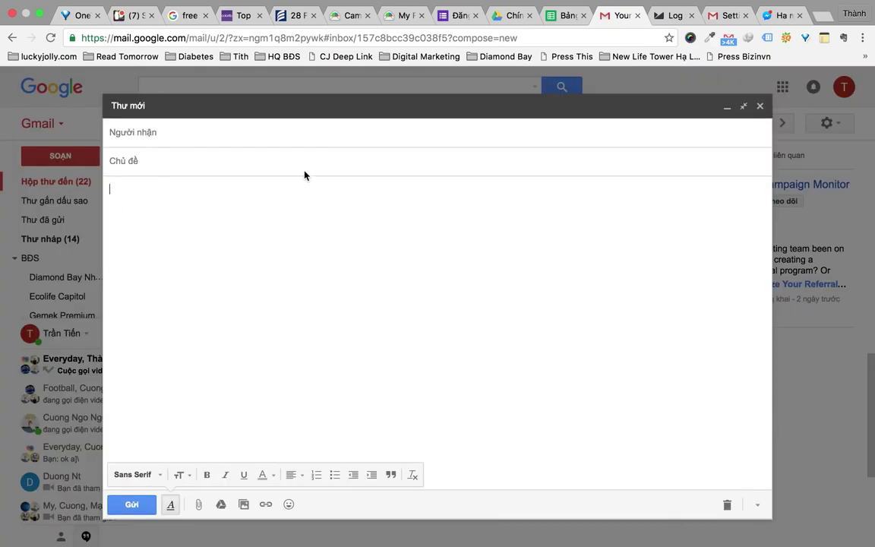
Enter the subject 'Gửi anh XXXXXXX thông tin dự án New Life Tower' and paste the template into the body
type("Gui anh XXXXXXX")
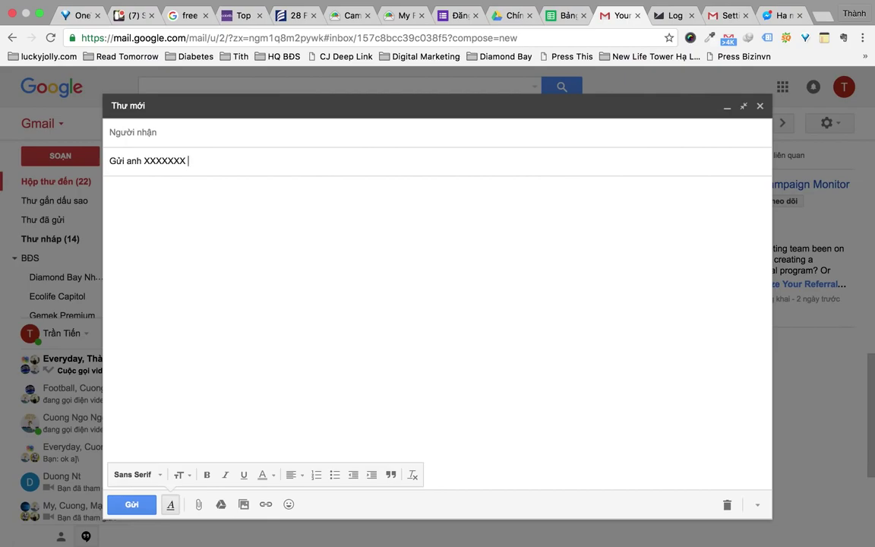
type(" thong tin dư")
type(" án New Life T")
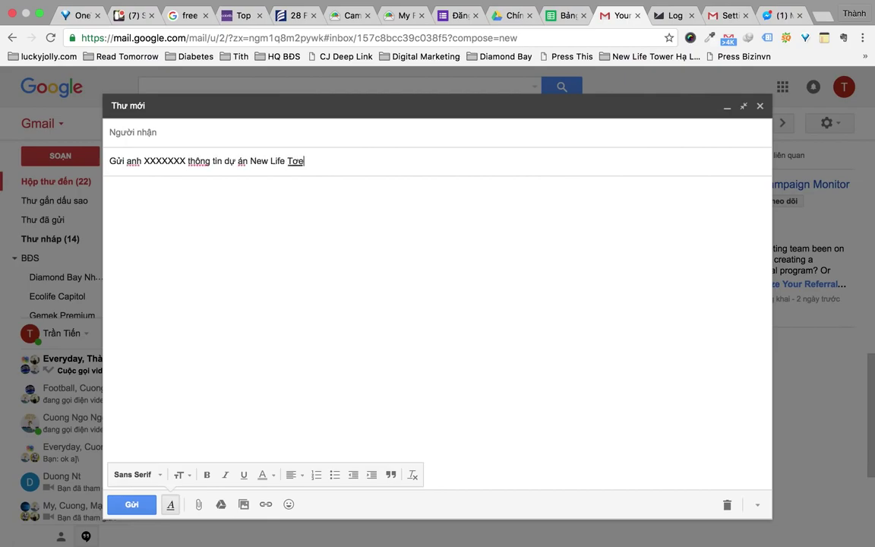
type("ower")
key("Tab")
key("super+v")
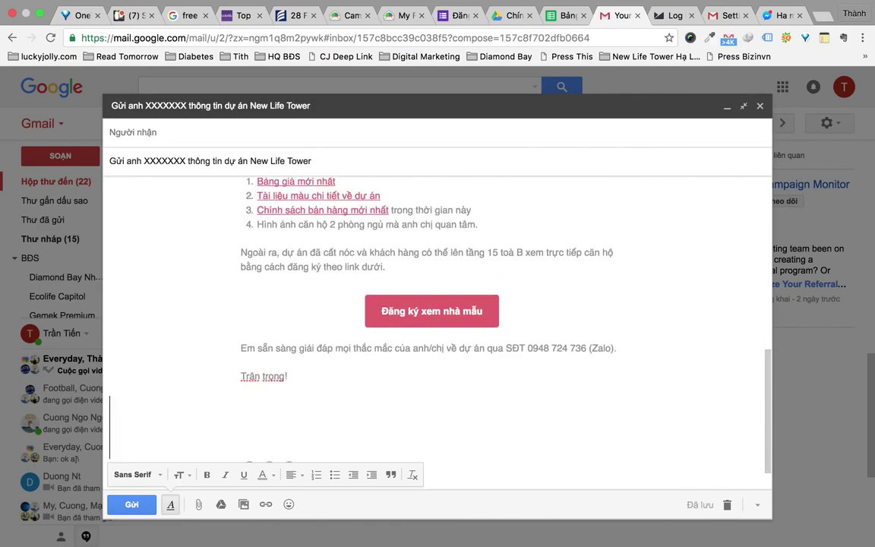
scroll(294, 406, "down", 1)
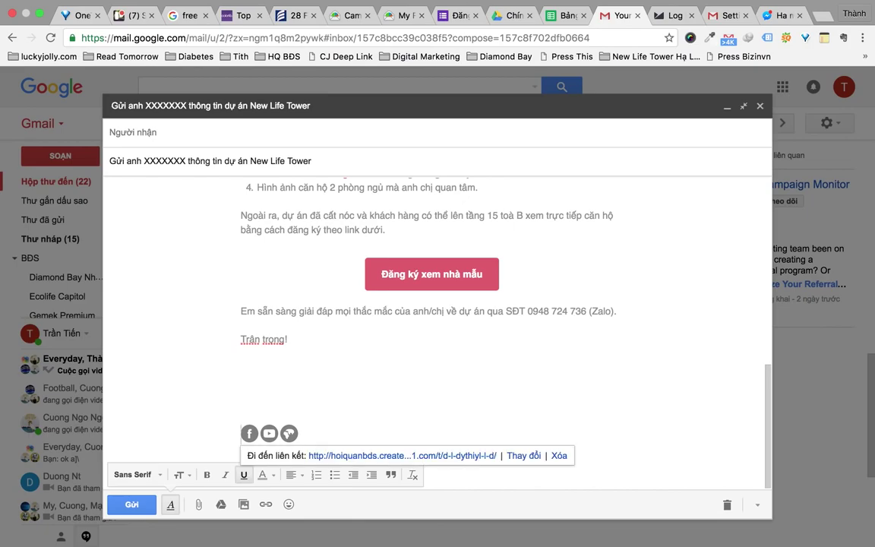
left_click(287, 340)
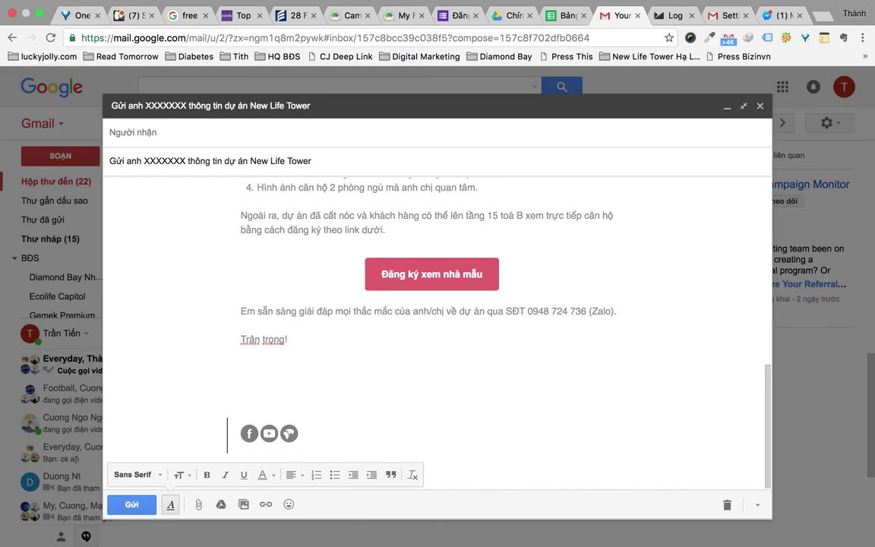
scroll(227, 435, "up", 2)
scroll(392, 328, "up", 10)
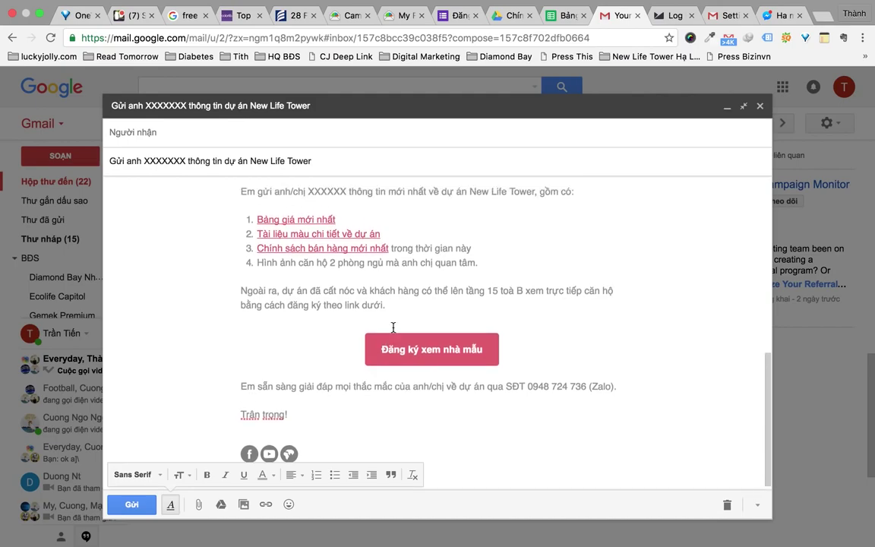
scroll(438, 324, "down", 10)
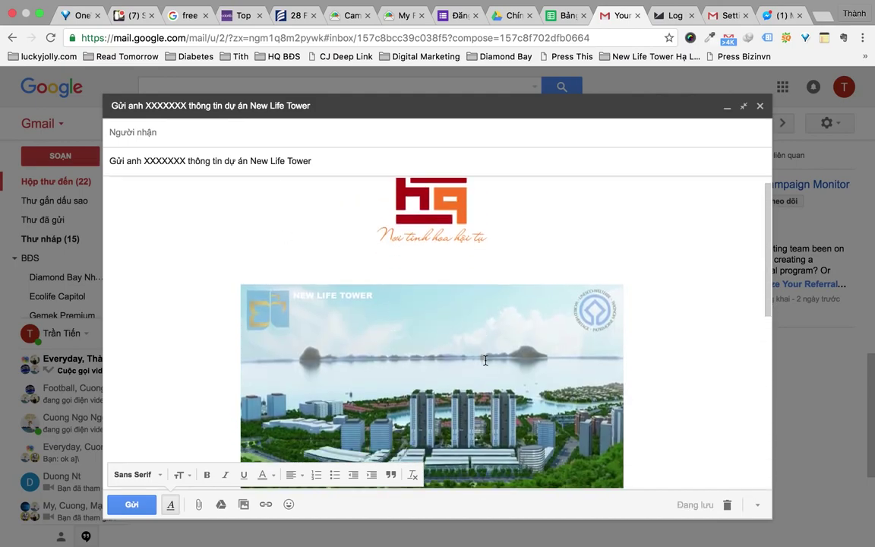
Save the draft as a new canned response named after its subject, close it, and start another email
left_click(757, 504)
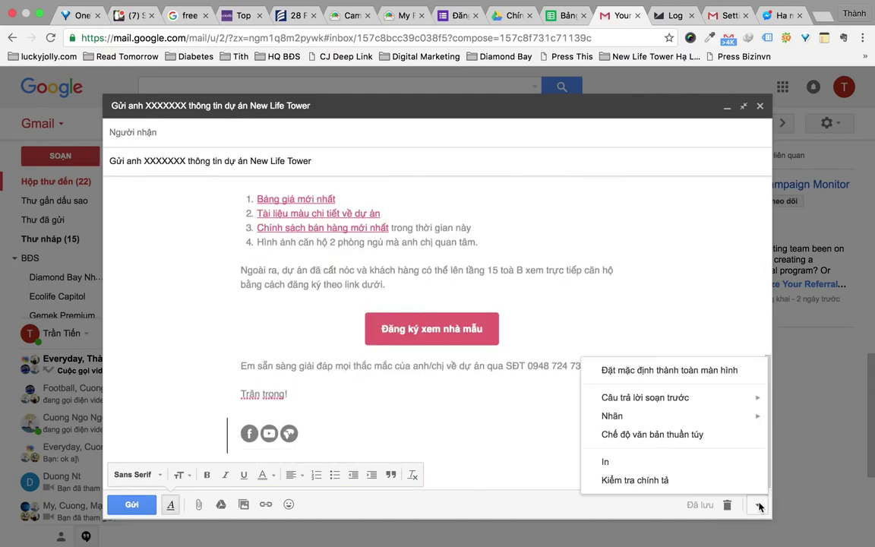
mouse_move(666, 408)
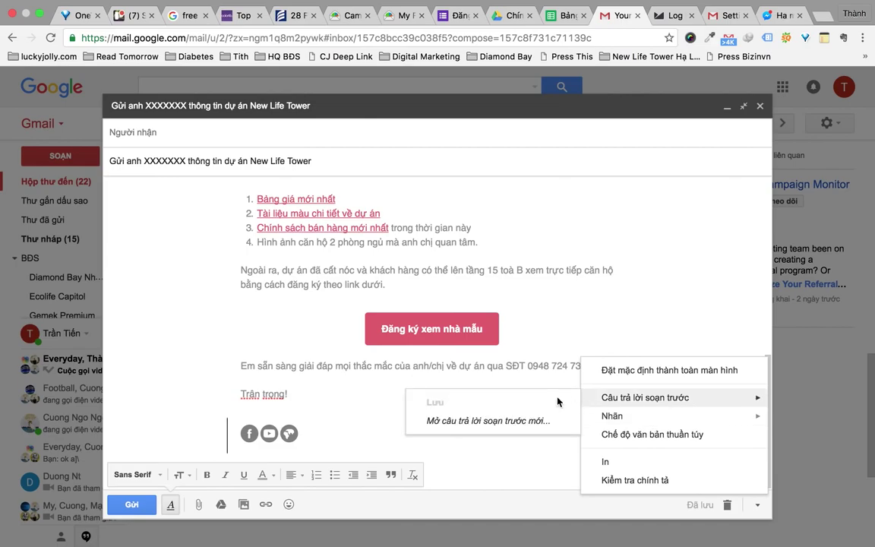
left_click(526, 420)
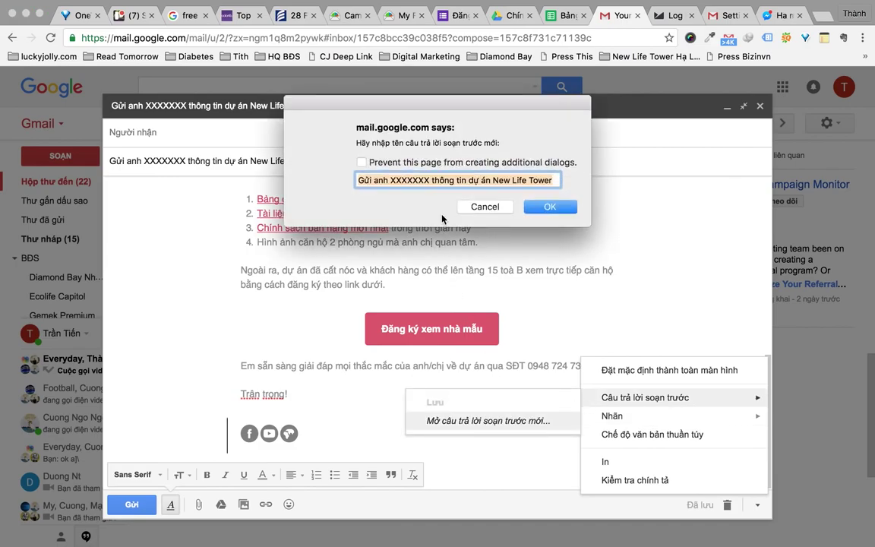
left_click(550, 209)
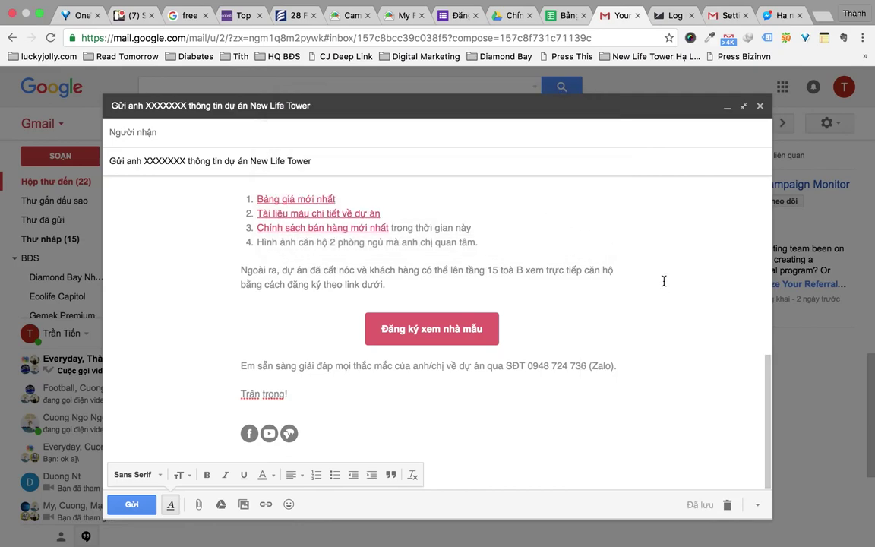
left_click(760, 106)
left_click(80, 155)
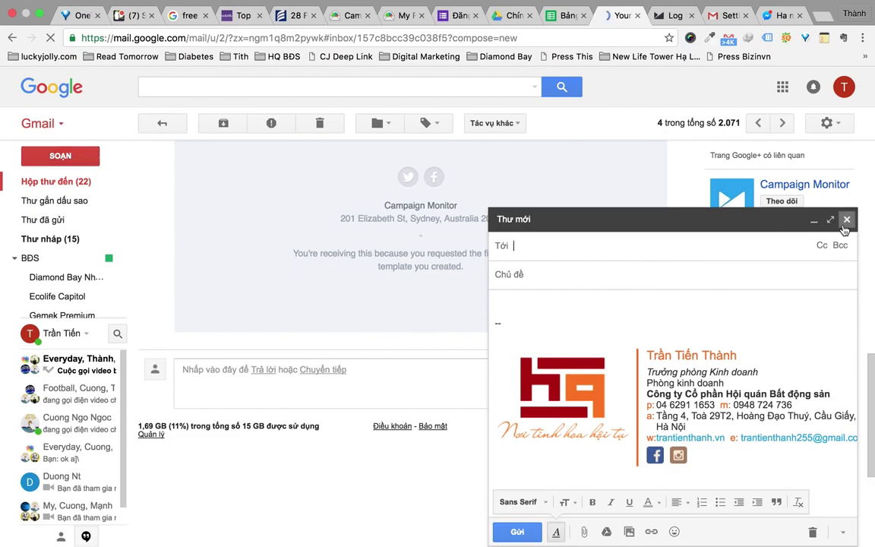
Insert the saved New Life Tower canned response into a full-size new email
left_click(831, 219)
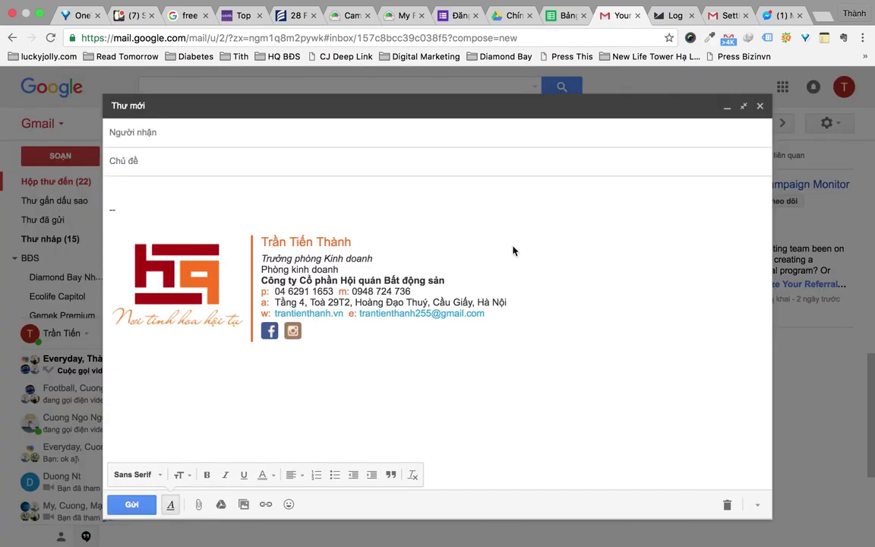
left_click(757, 505)
mouse_move(679, 401)
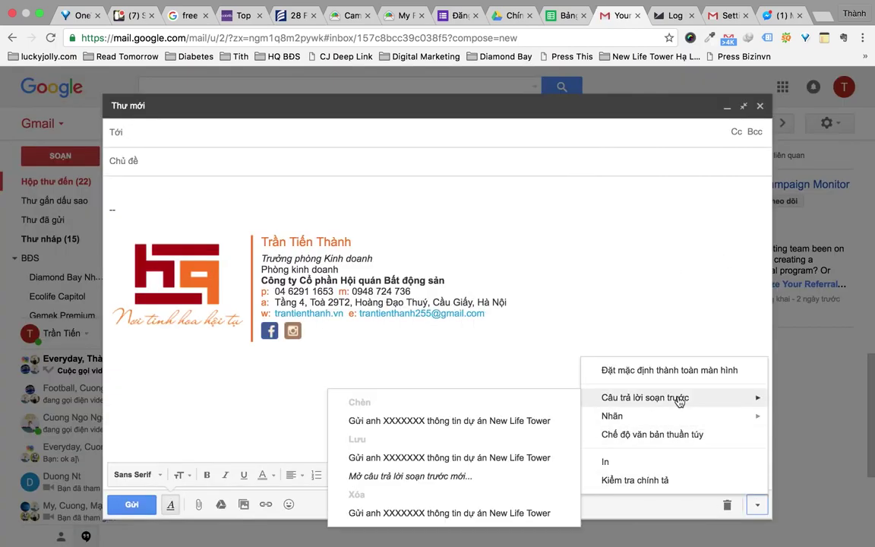
left_click(501, 420)
Change the subject to 'Gửi phòng HQ 23 thông tin dự án New Life Tower Hạ Long'
double_click(161, 161)
key("BackSpace")
key("BackSpace")
key("BackSpace")
key("BackSpace")
key("BackSpace")
type("phongf HQ 23 thông tin dự án New Life Tower")
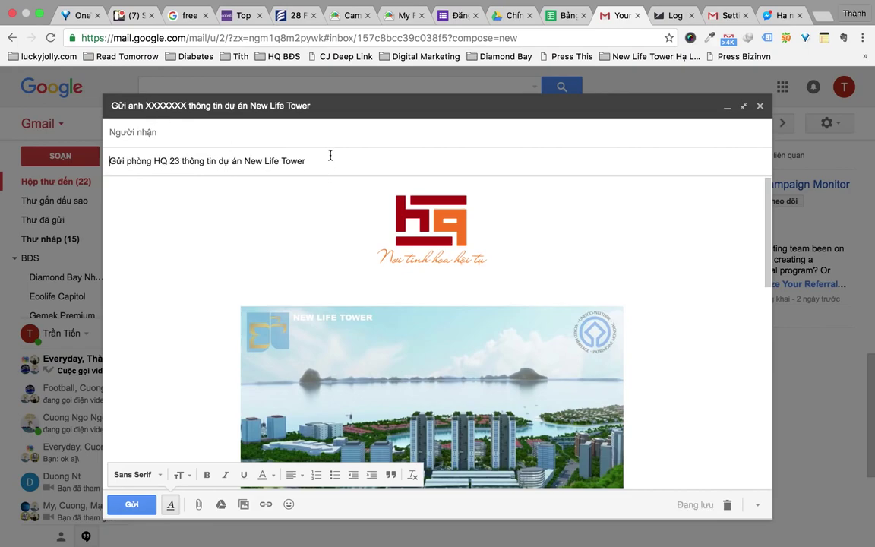
type(" Hạ Long")
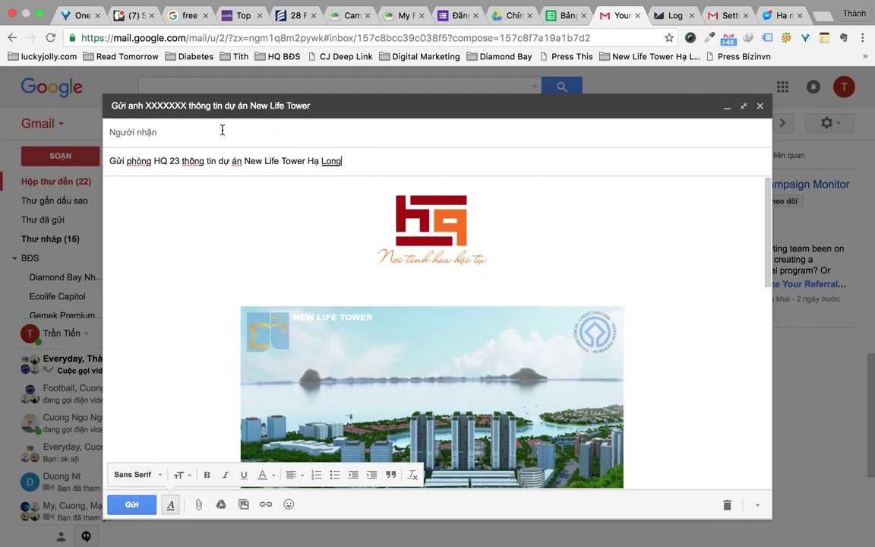
Address the email to Team HQ23 and send it
left_click(221, 131)
type("tem")
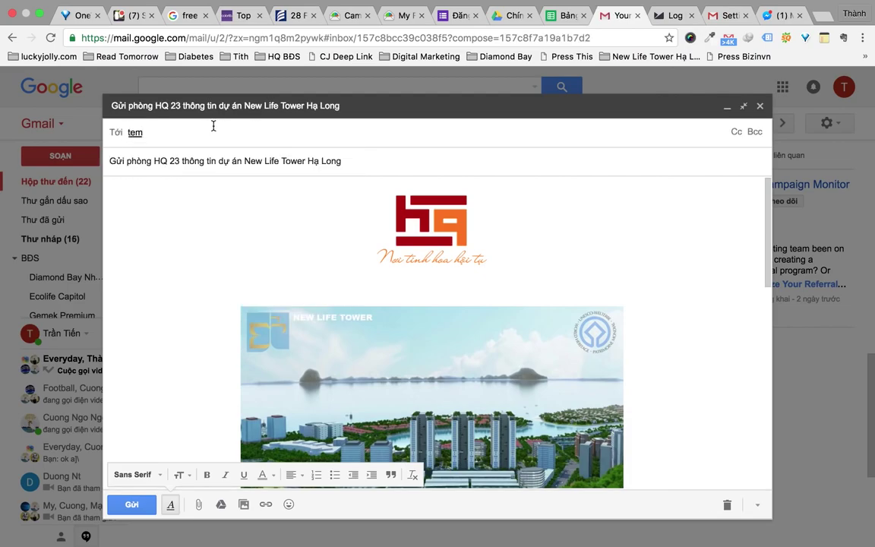
key("BackSpace")
type("a")
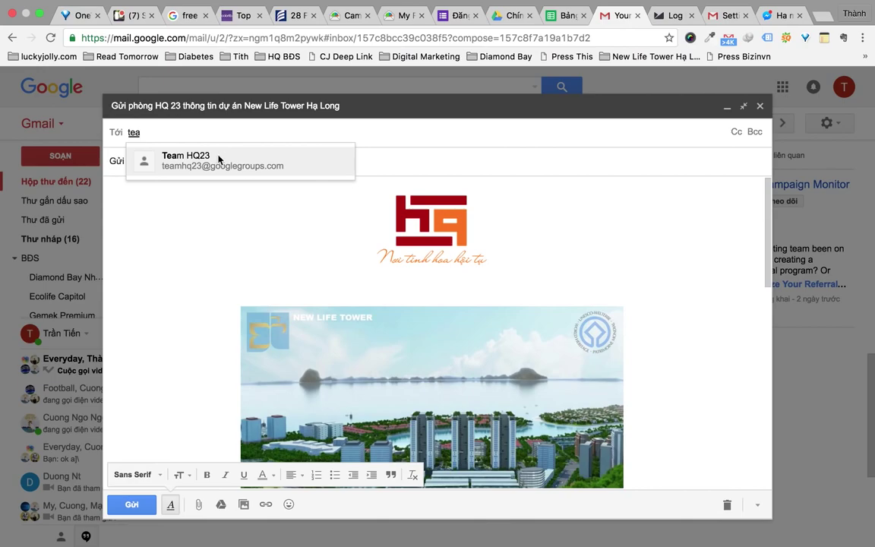
left_click(218, 159)
scroll(304, 319, "down", 10)
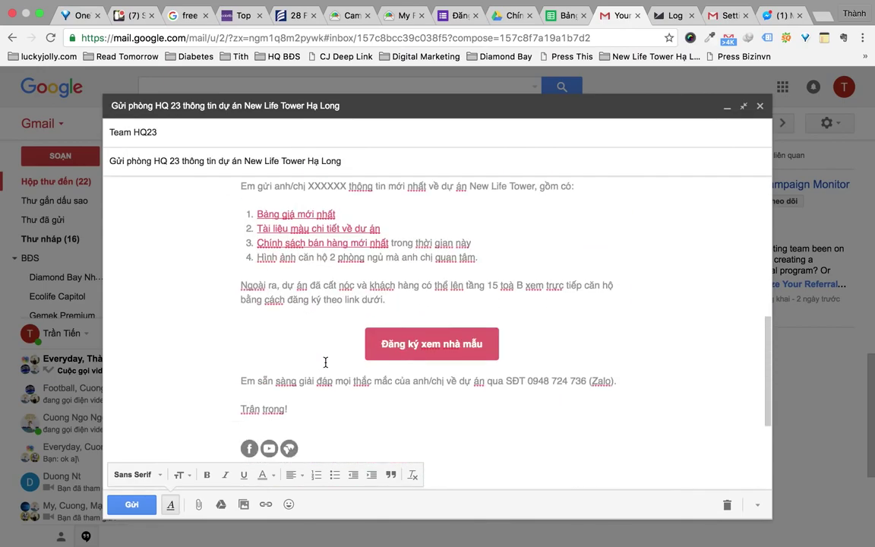
scroll(325, 362, "down", 5)
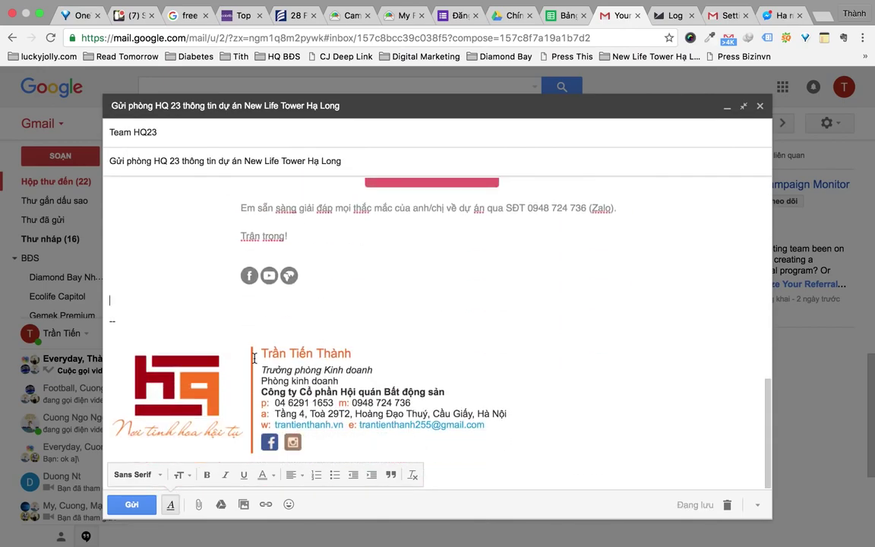
left_click(132, 504)
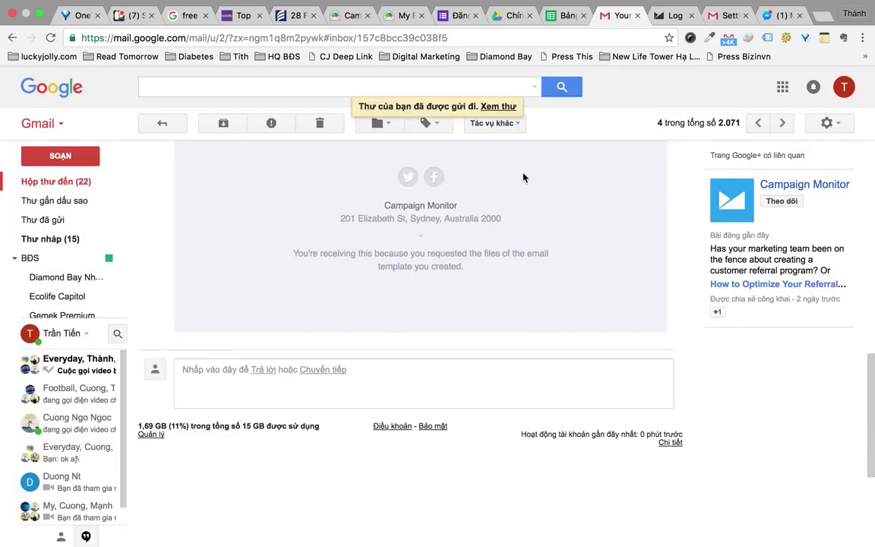
Return to the Hộp thư đến inbox list after the email is sent
left_click(107, 186)
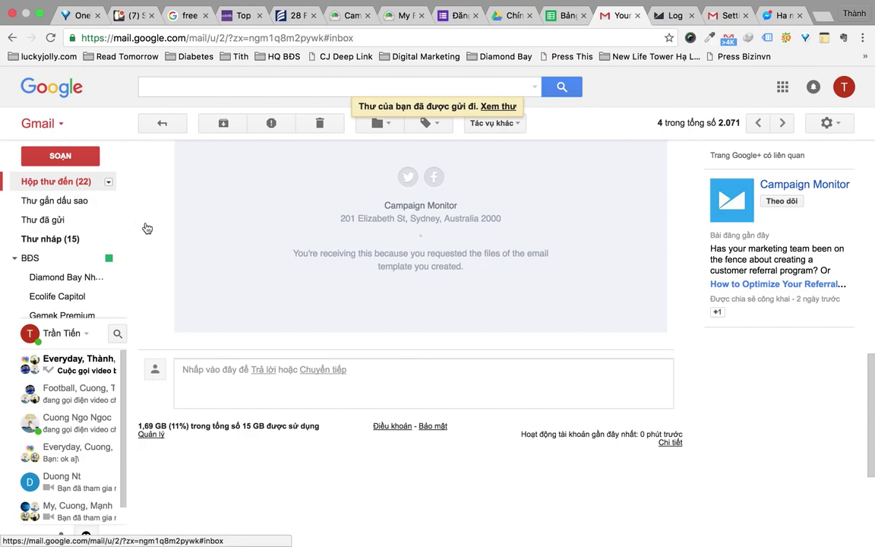
scroll(564, 136, "down", 3)
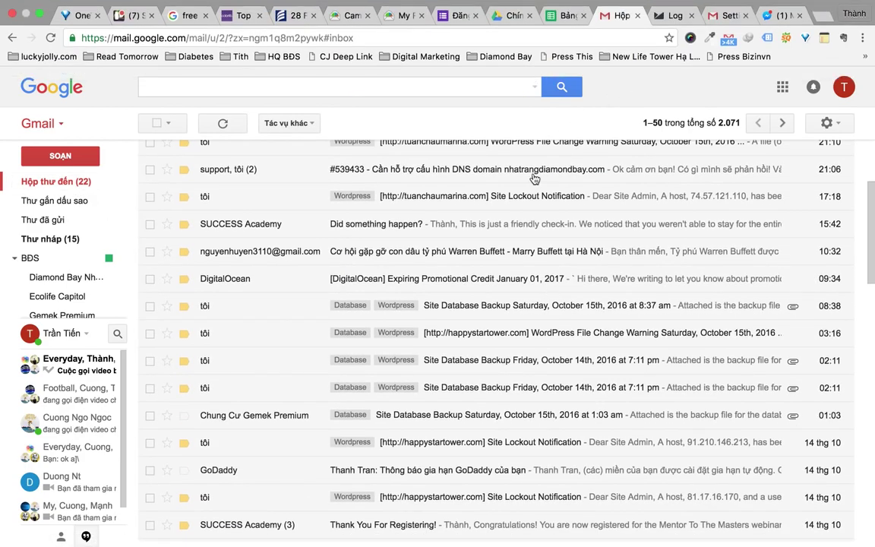
mouse_move(556, 5)
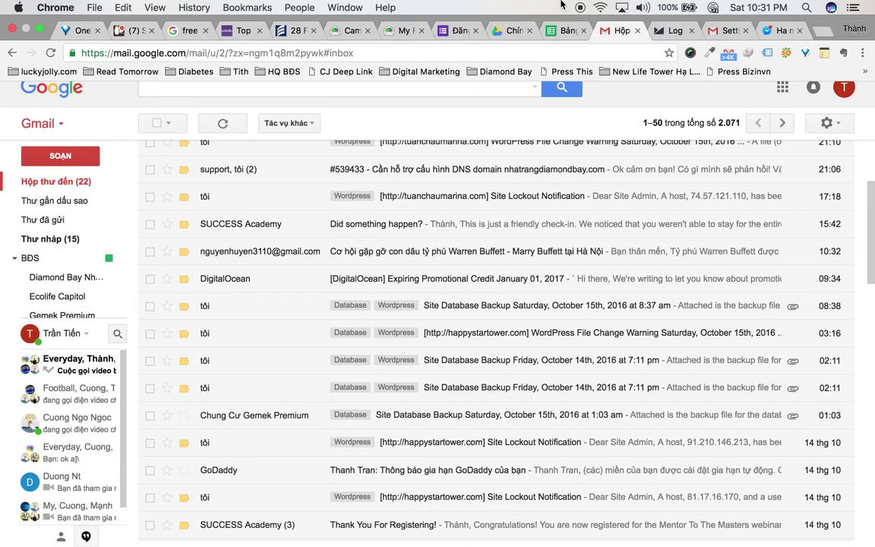